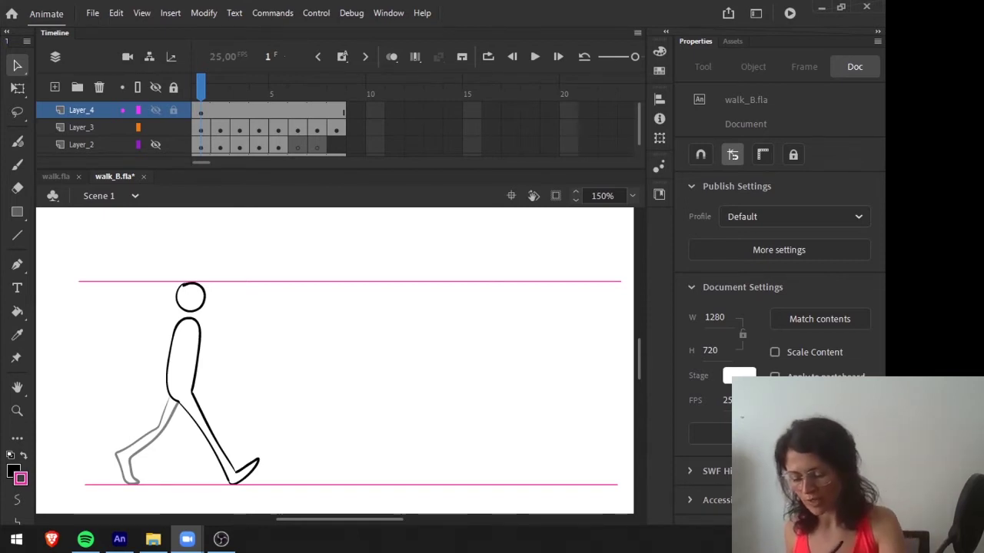
Examine the walk cycle's poses frame by frame from frame 1 to frame 8 and return to frame 1
left_click(201, 88)
key("Return")
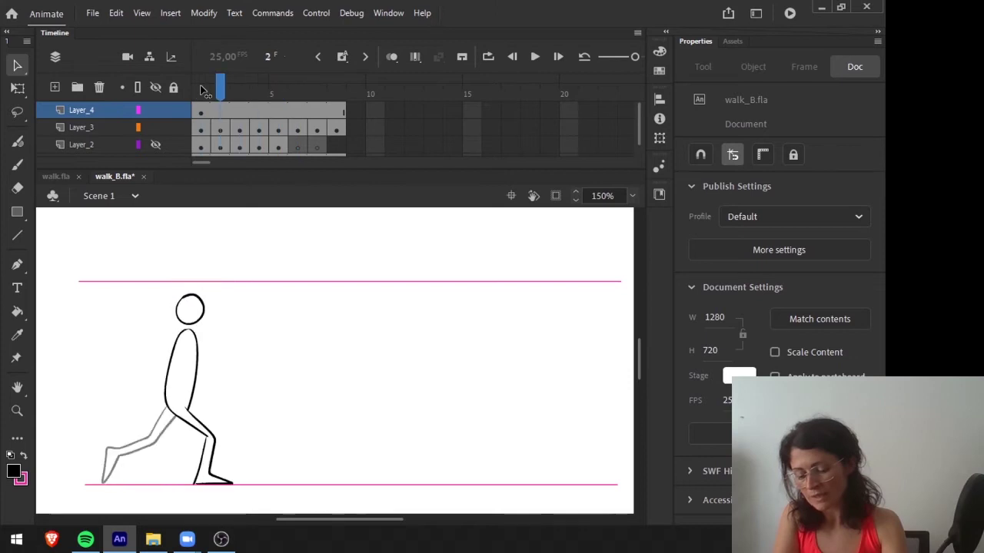
left_click(199, 89)
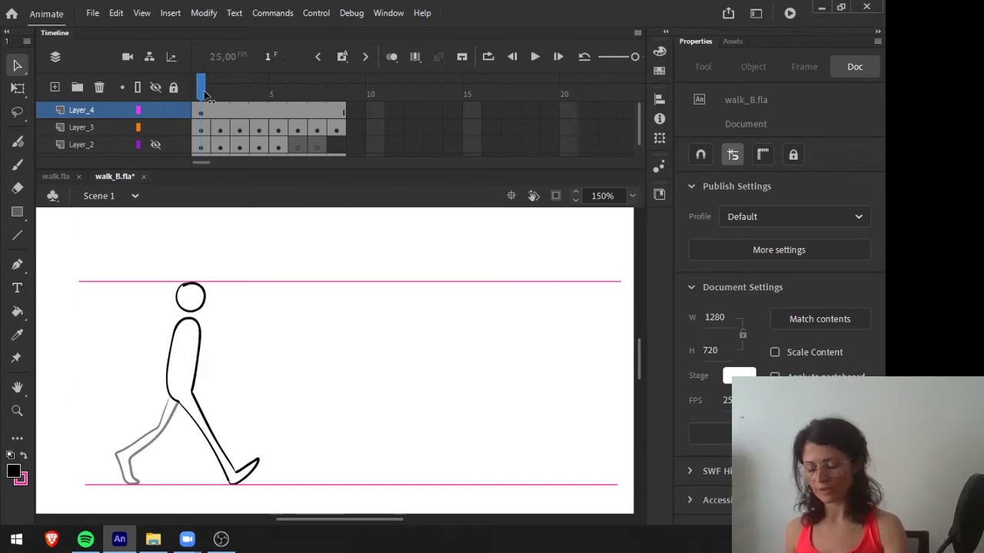
key(".")
key(".")
key(".")
key(".")
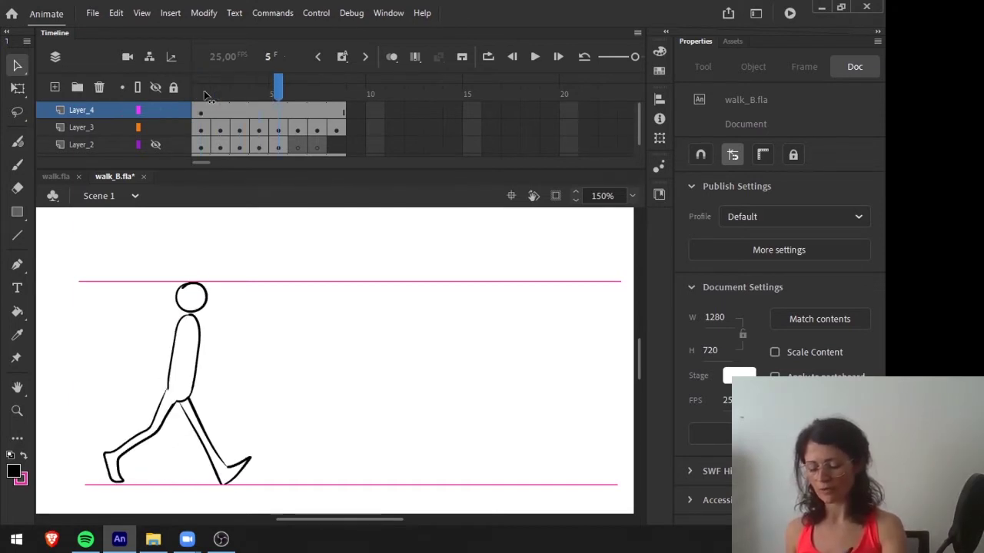
key(".")
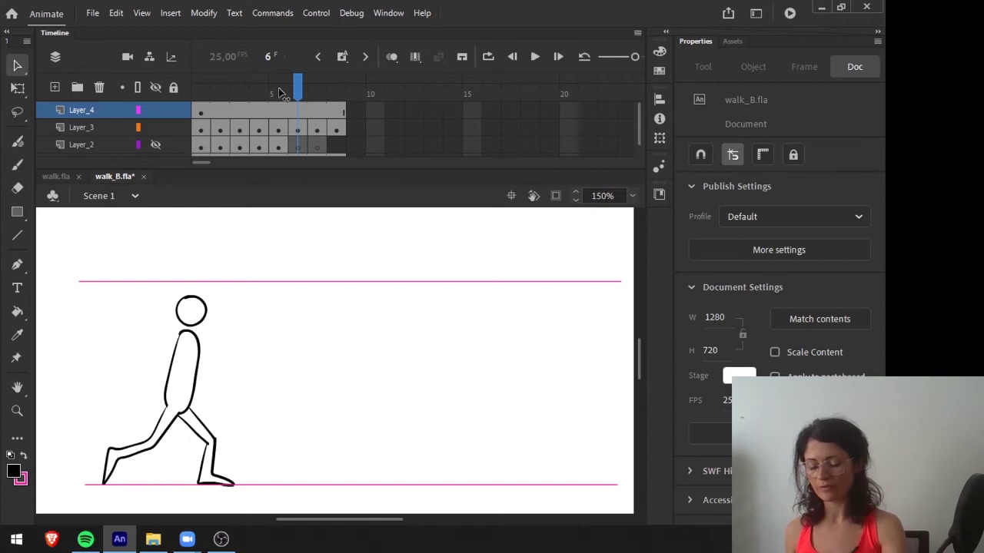
key(".")
key(".")
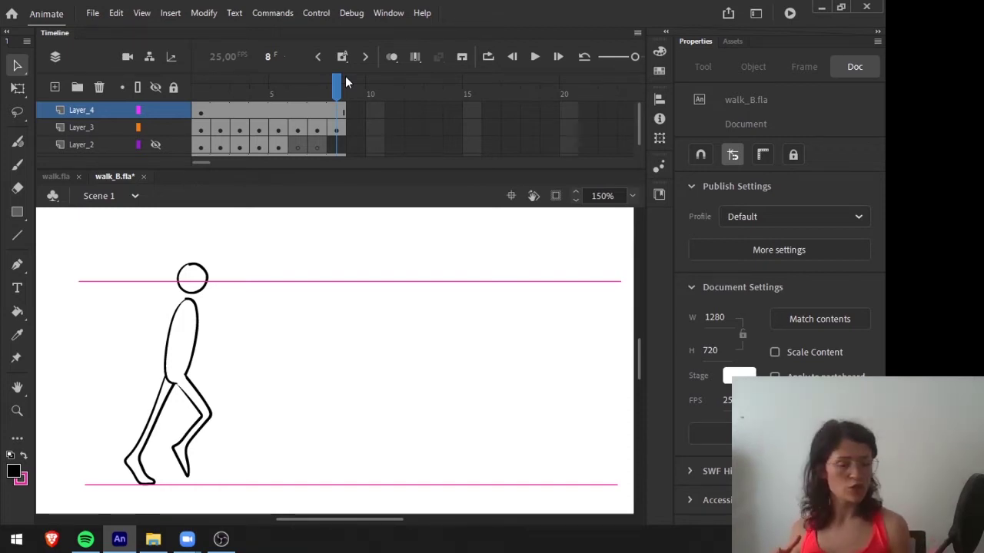
key("shift+comma")
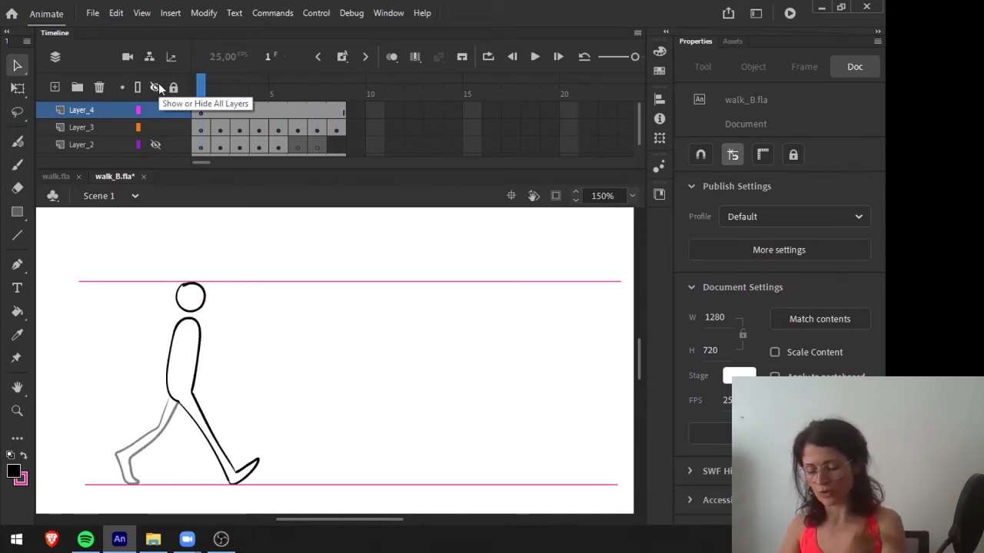
On frame 1 of Layer_4, handwrite "contact" in black above the figure and mark both feet's ground contact points in purple with the Fluid Brush
key("b")
mouse_move(175, 240)
left_mouse_down()
mouse_move(189, 226)
mouse_move(227, 223)
left_mouse_up()
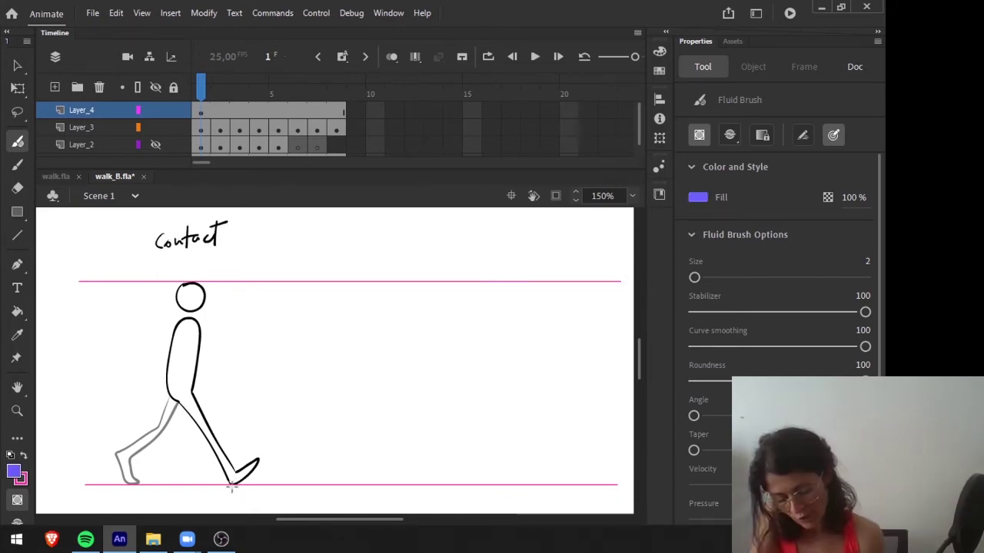
left_click_drag(228, 486, 243, 485)
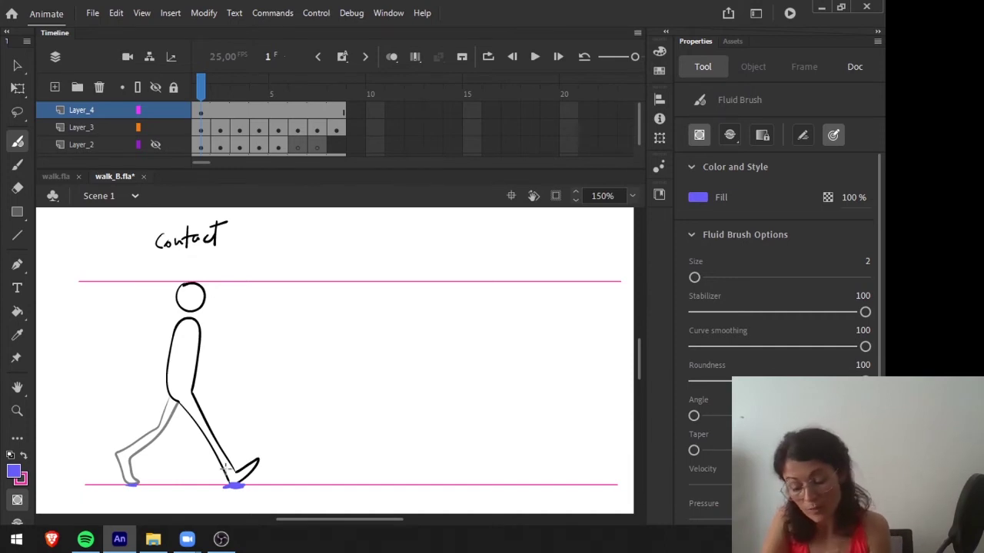
Add a keyframe at frame 2 of Layer_4, remove the two purple foot marks there, and compare it with frame 1
key(".")
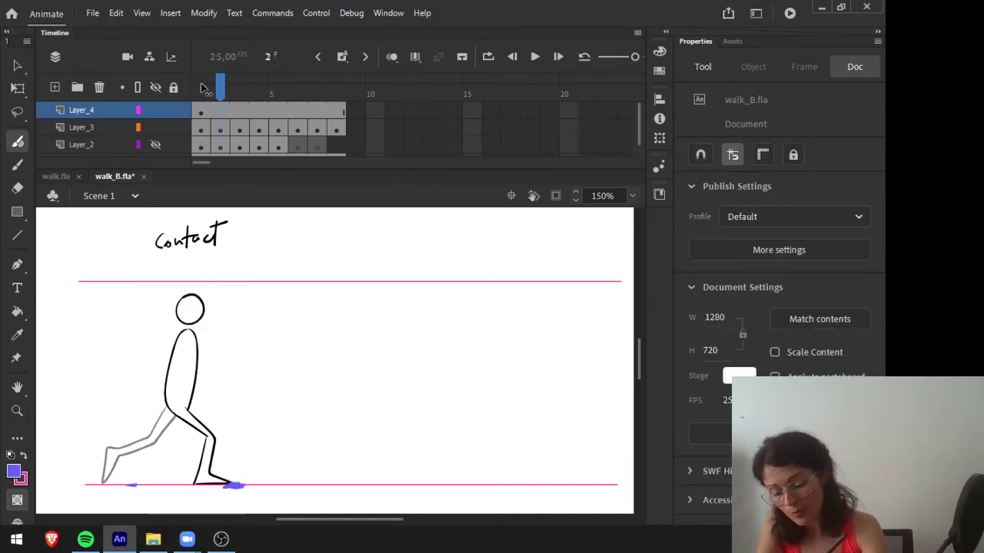
left_click_drag(202, 87, 220, 91)
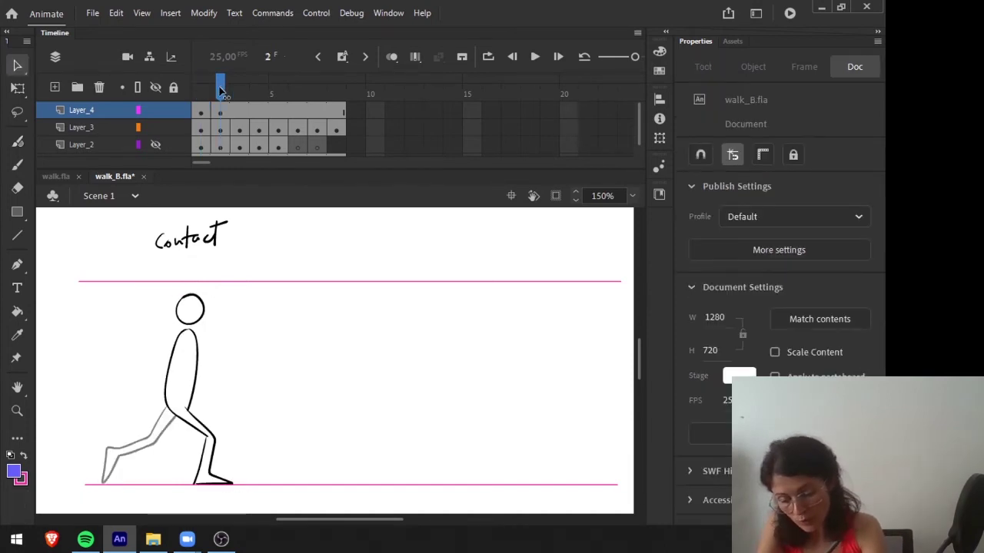
key(".")
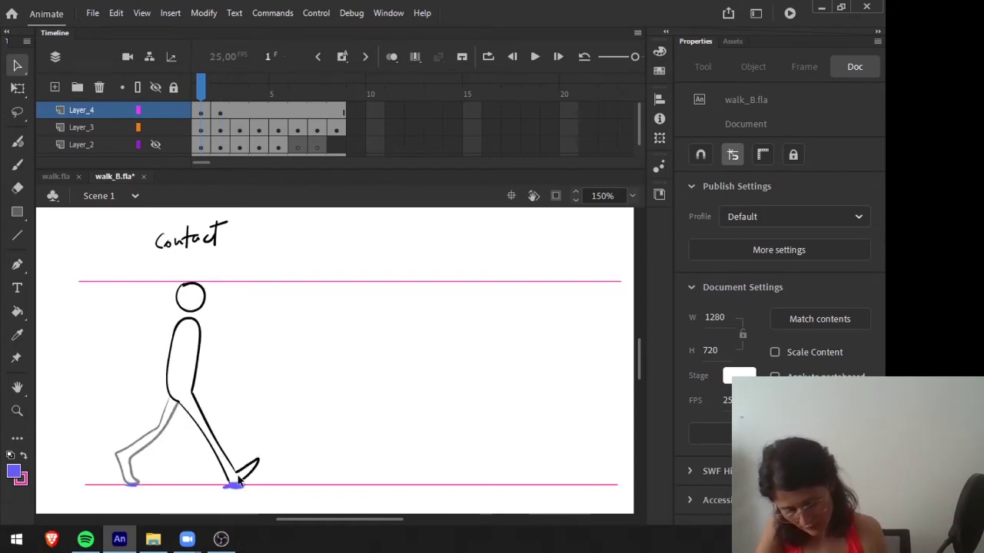
key(".")
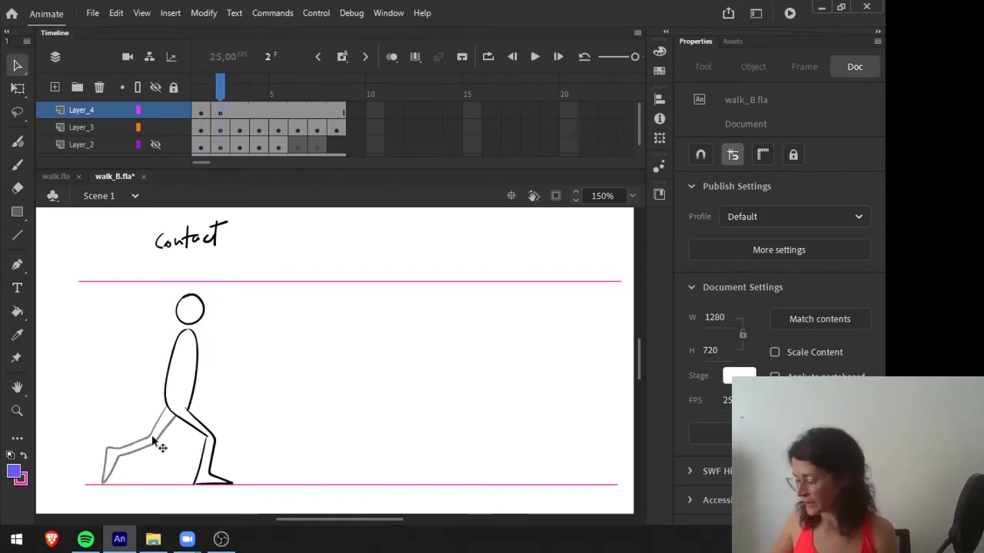
On frame 2, brush a purple line under the flat front foot and an upward curved arrow behind the back foot
key("b")
left_click_drag(193, 486, 235, 485)
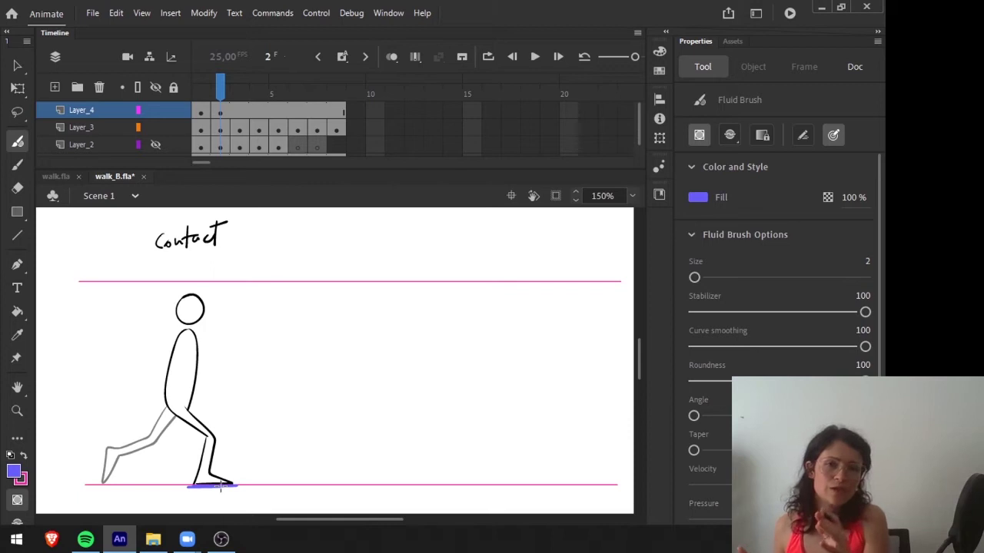
left_click(219, 94)
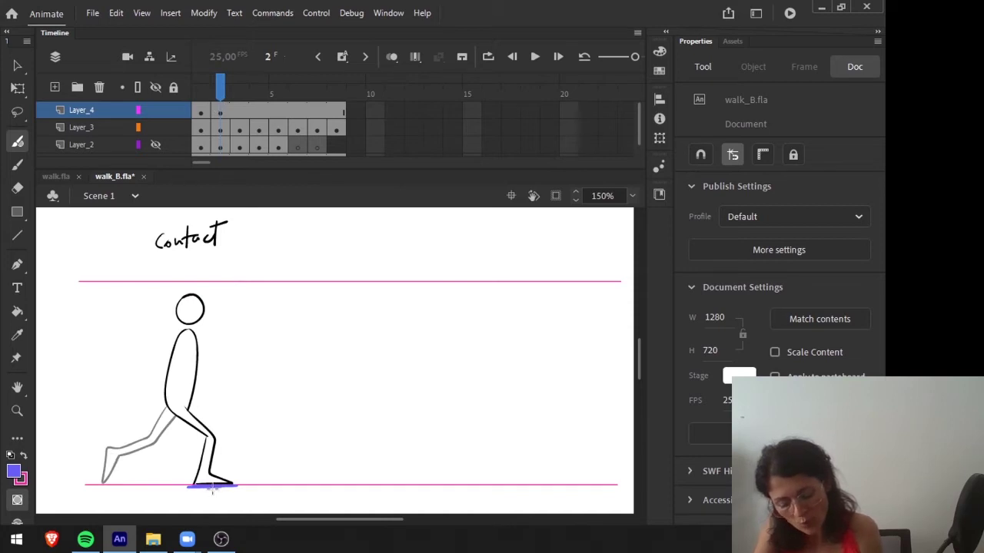
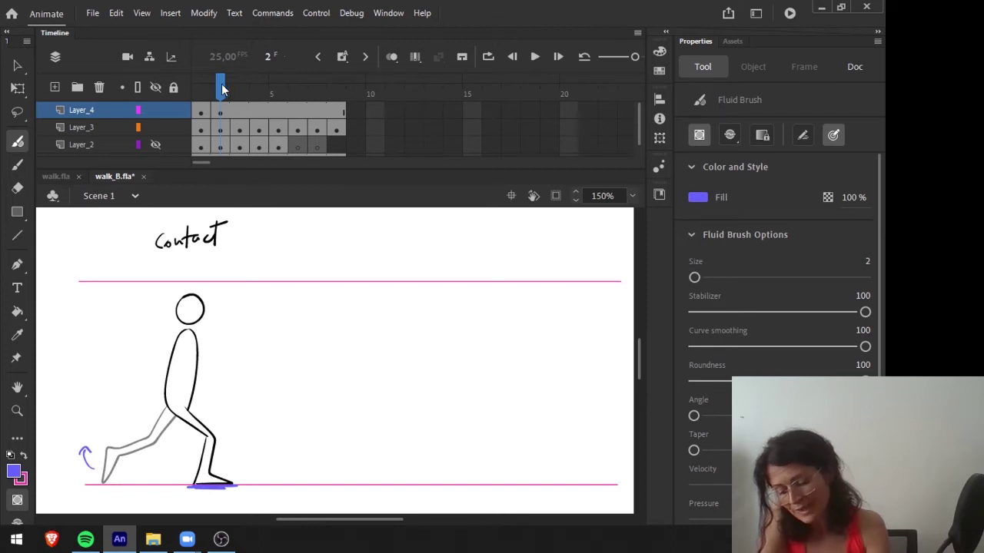
key(".")
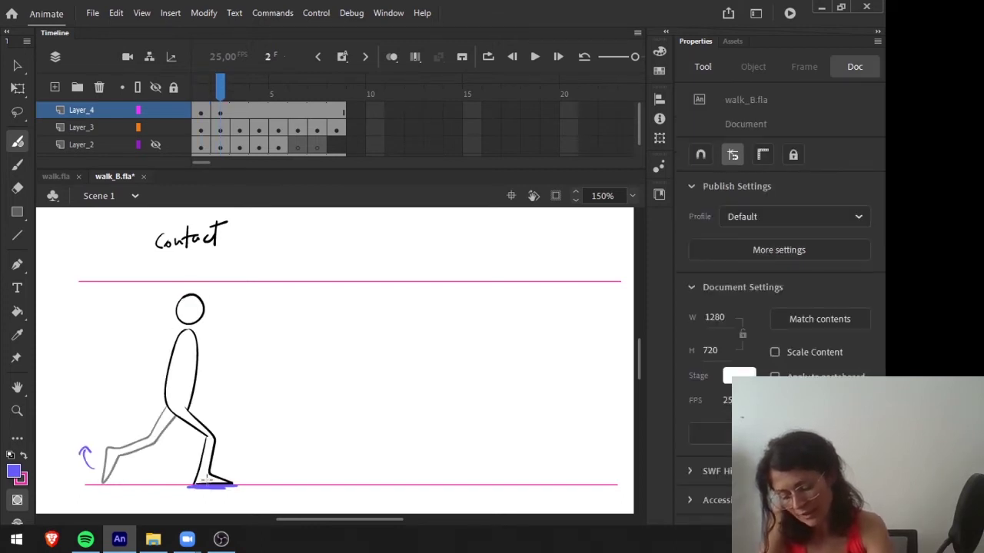
key(".")
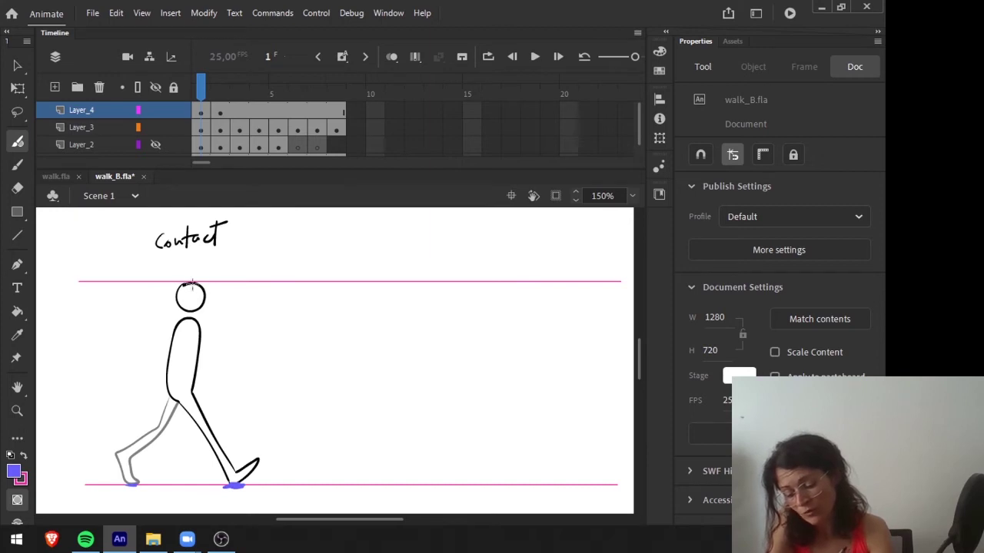
Compare head heights on frames 1 and 2, and lower frame 2's upper pink guide line to the top of the head
key("period")
key("comma")
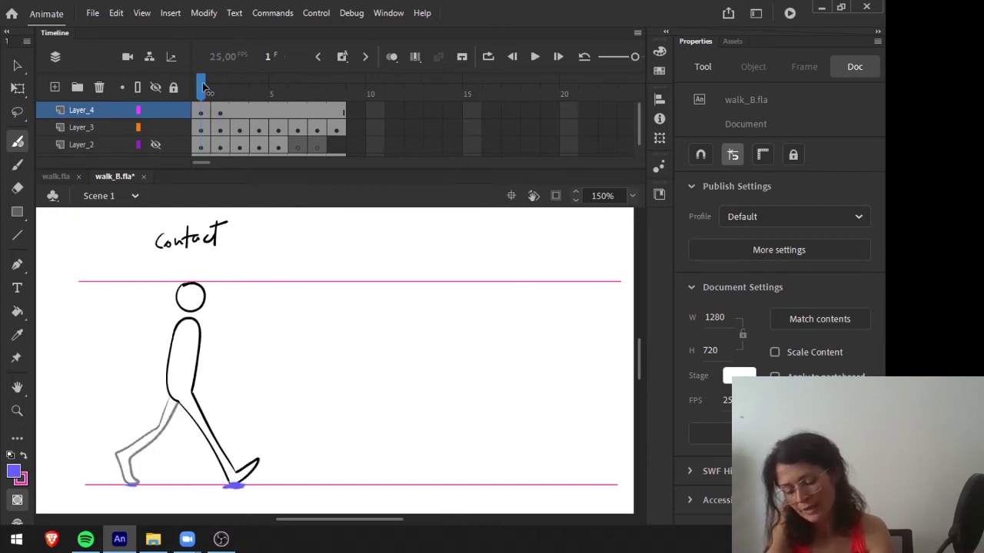
key("period")
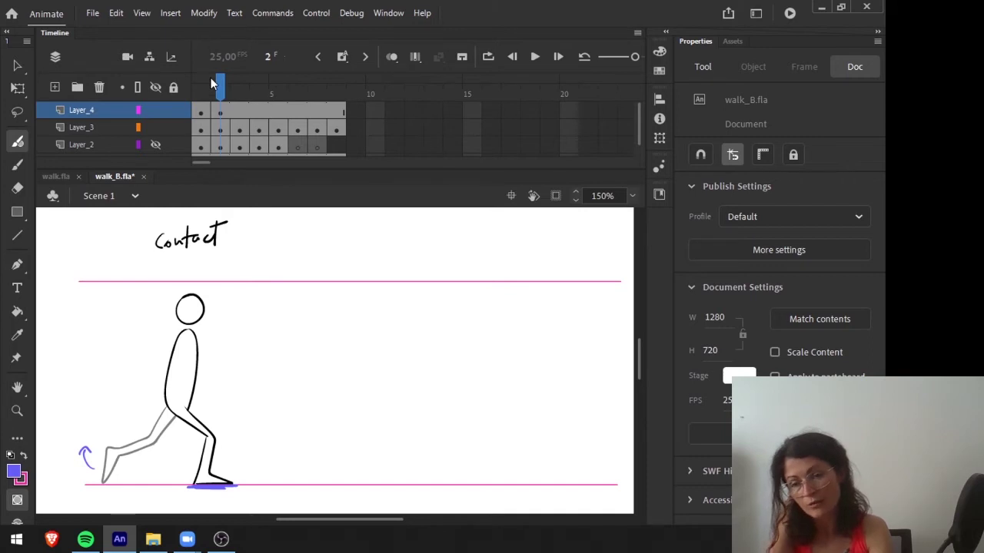
key("v")
left_click_drag(371, 281, 372, 293)
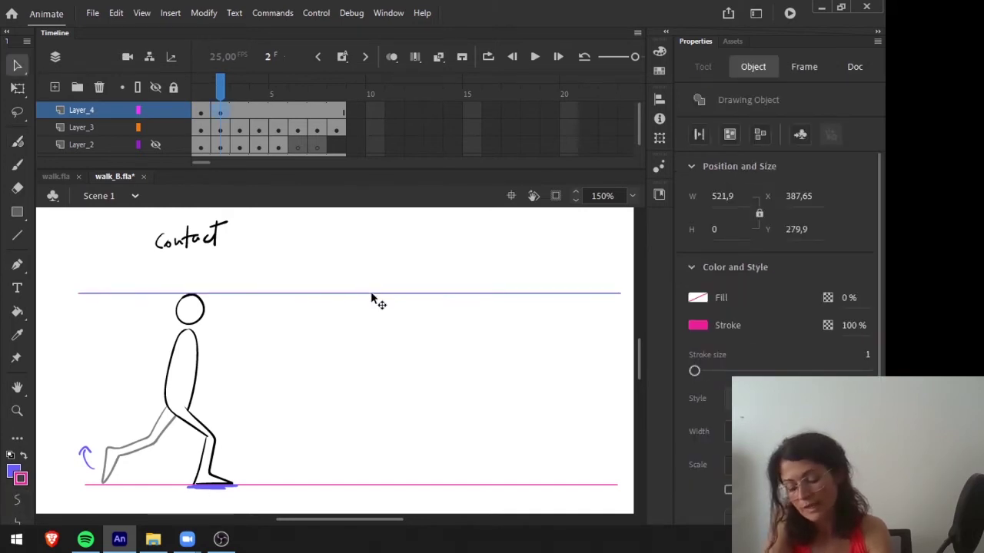
left_click(267, 342)
Replace the handwritten "contact" label on frame 2 with "Down" in black, and compare the pose with frame 1
left_click_drag(253, 262, 128, 244)
key("Delete")
key("comma")
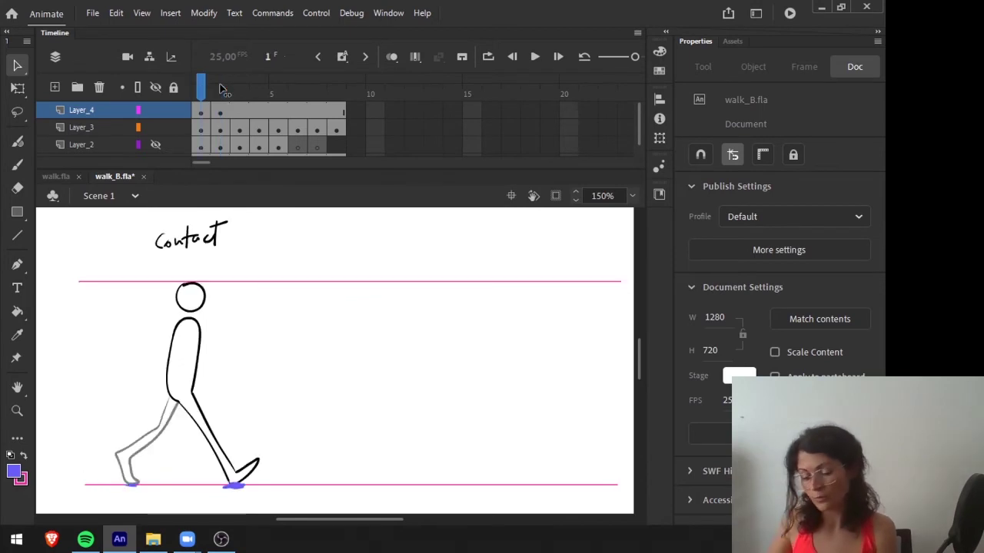
key("period")
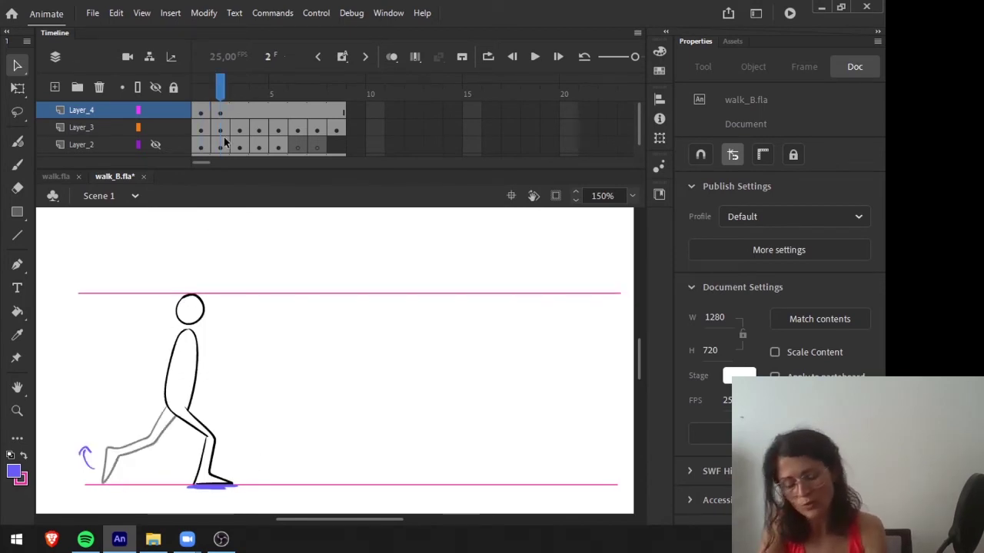
key("b")
mouse_move(157, 234)
left_mouse_down()
mouse_move(187, 241)
mouse_move(231, 228)
left_mouse_up()
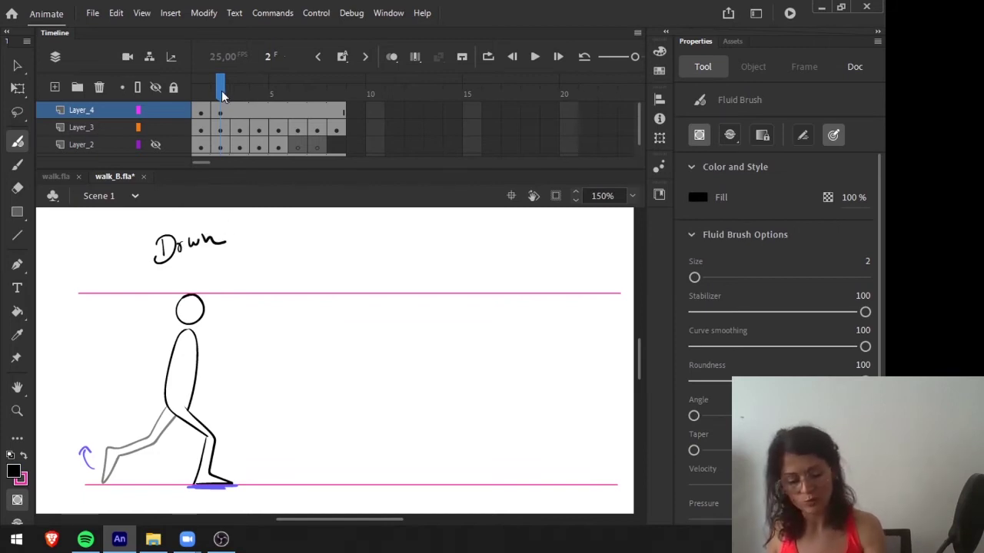
key("comma")
key("period")
key("comma")
key("period")
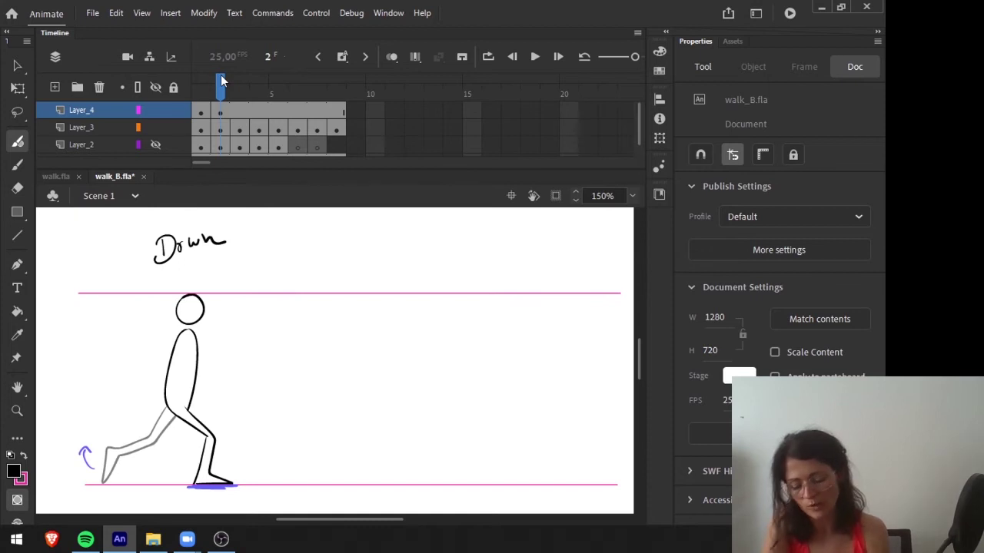
Add a keyframe at frame 3 of Layer_4, move the purple ground line under the supporting foot, and remove its stray leftover stroke
key("period")
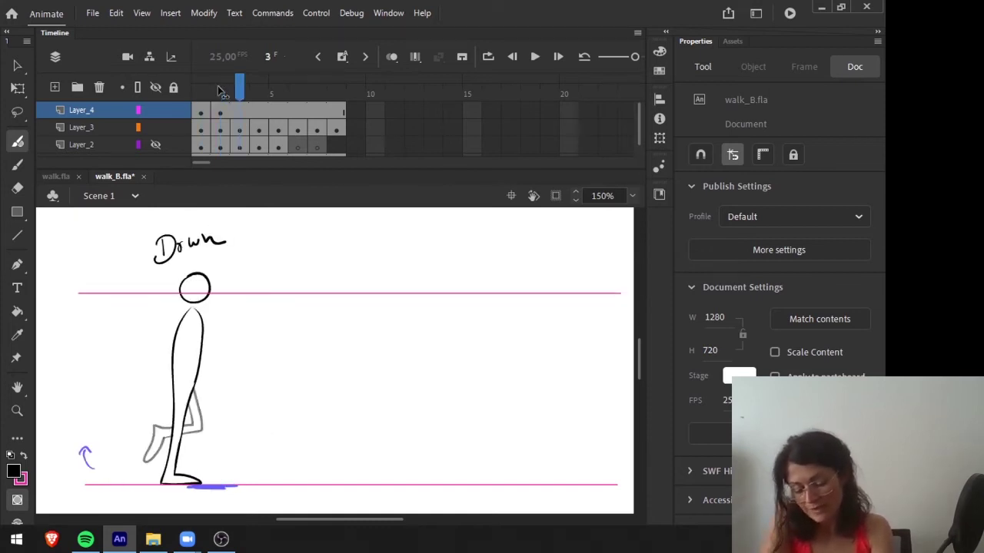
key("v")
left_click_drag(220, 488, 179, 487)
left_click(216, 503)
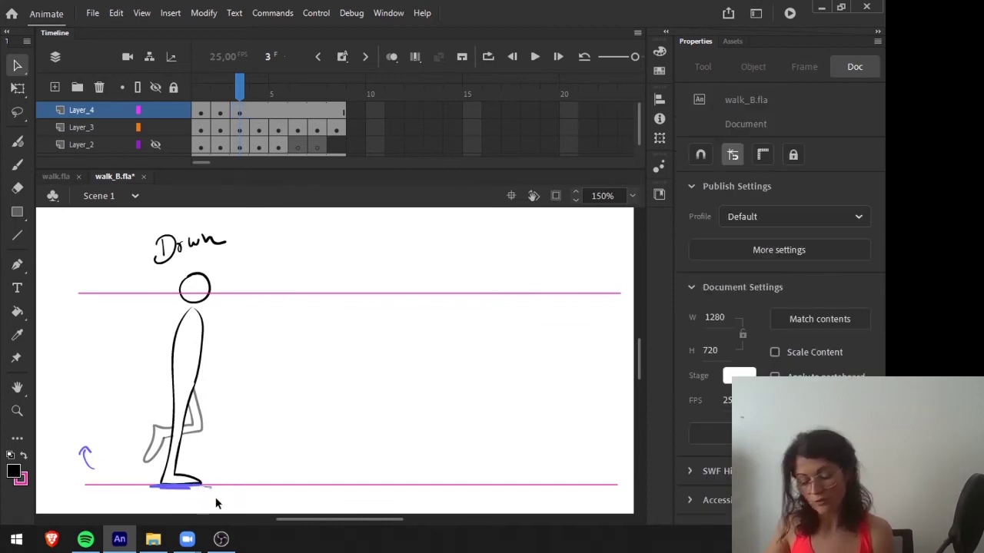
left_click(205, 488)
left_click(244, 444)
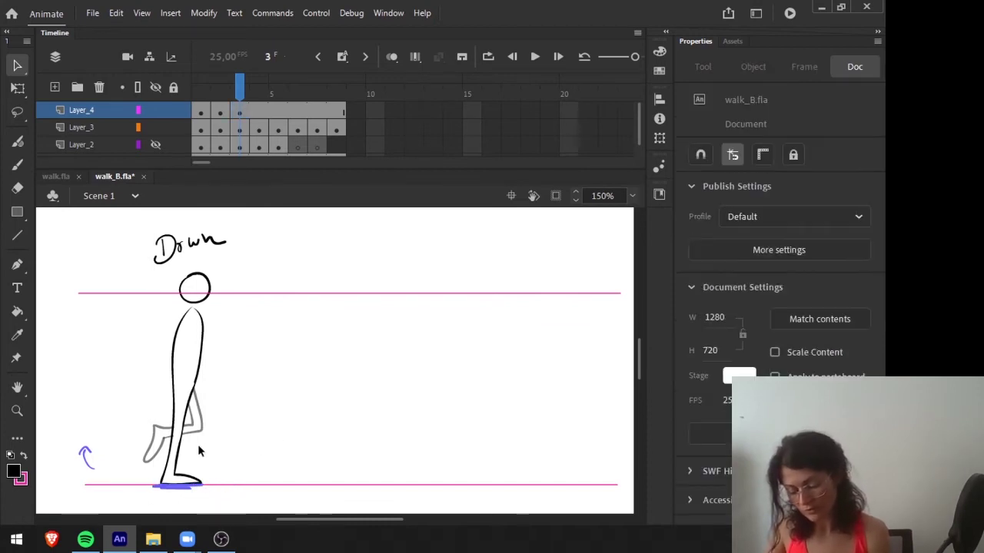
Compare frames 2 and 3, and replace frame 3's purple arrow with a blue leg stroke and a forward arrow at the bent knee
key("comma")
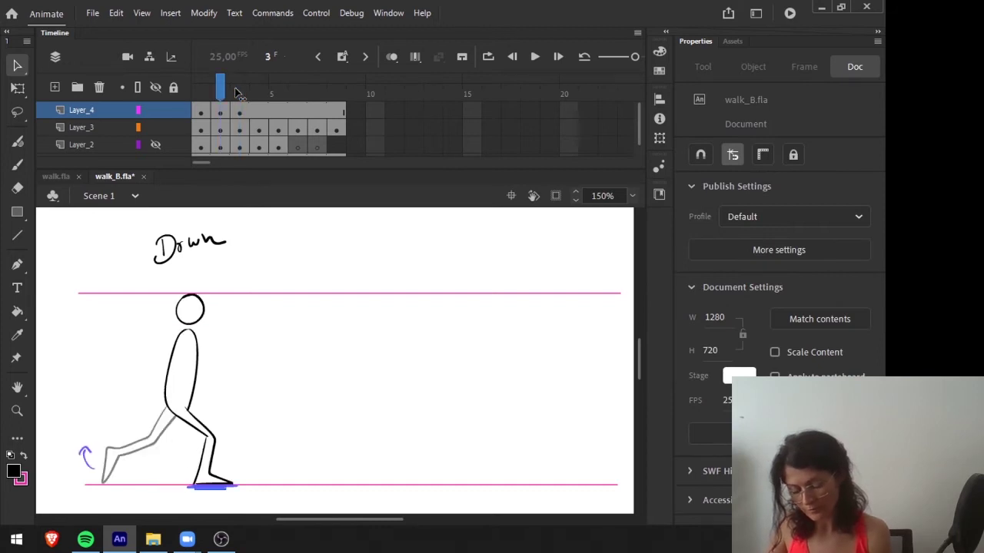
key("period")
key("comma")
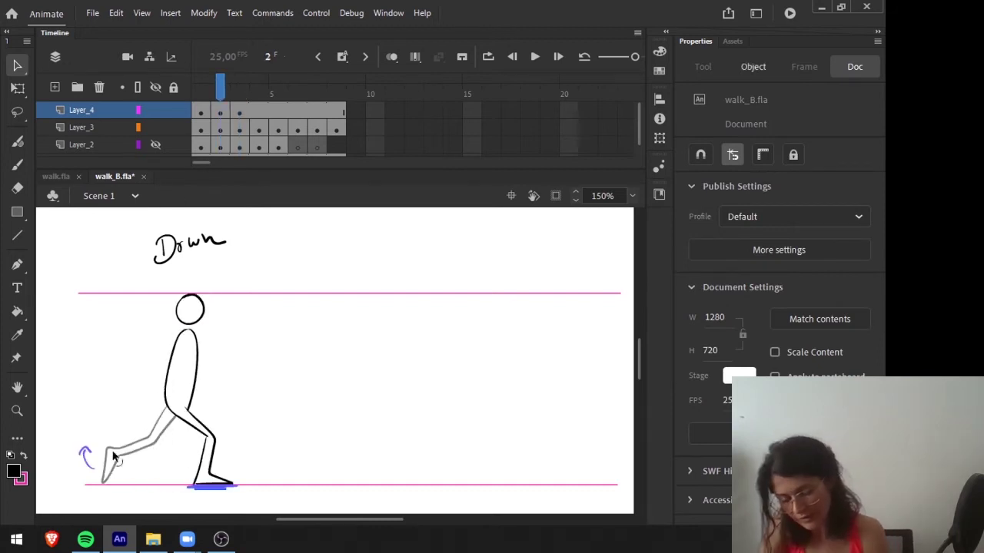
key("period")
key("b")
left_click_drag(186, 444, 212, 436)
left_click_drag(206, 432, 208, 443)
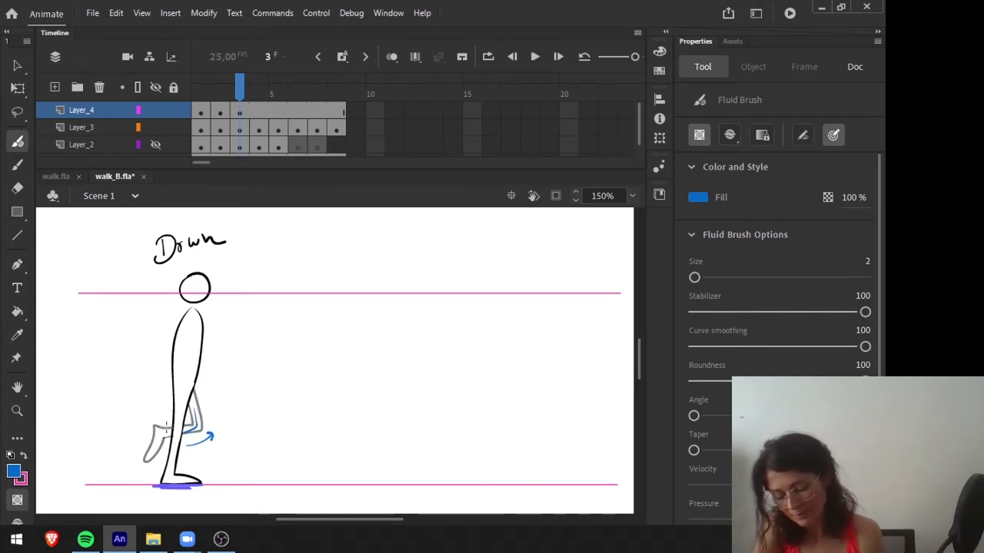
Replace the handwritten "Down" label on frame 3 with "Passing" in black, and compare the pose with frame 2
key("v")
left_click_drag(240, 230, 135, 265)
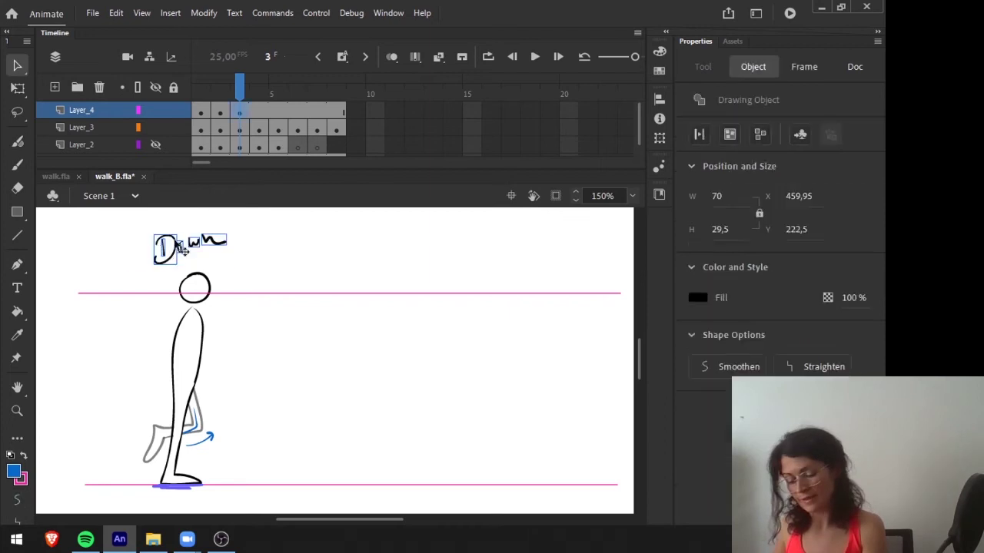
key("Delete")
key("b")
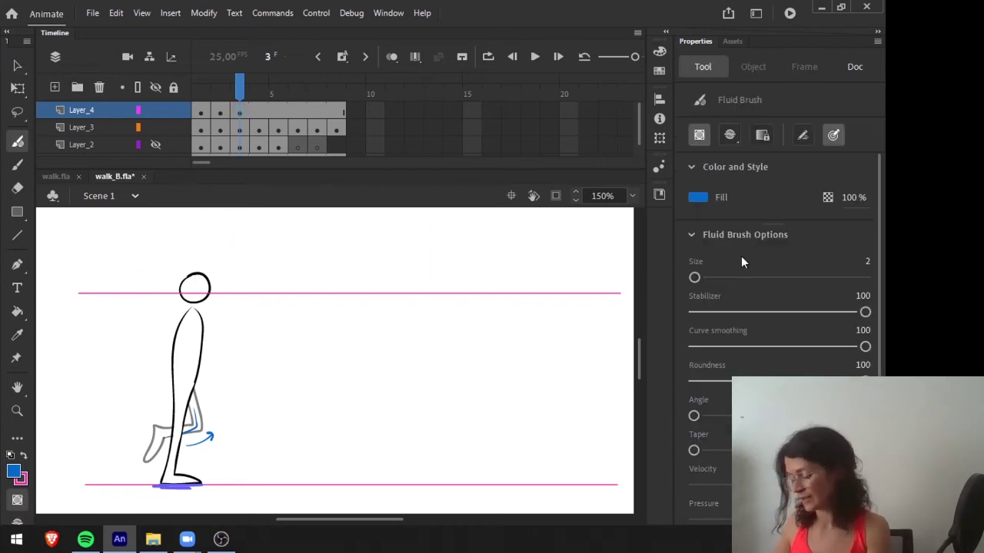
left_click(697, 199)
left_click(241, 90)
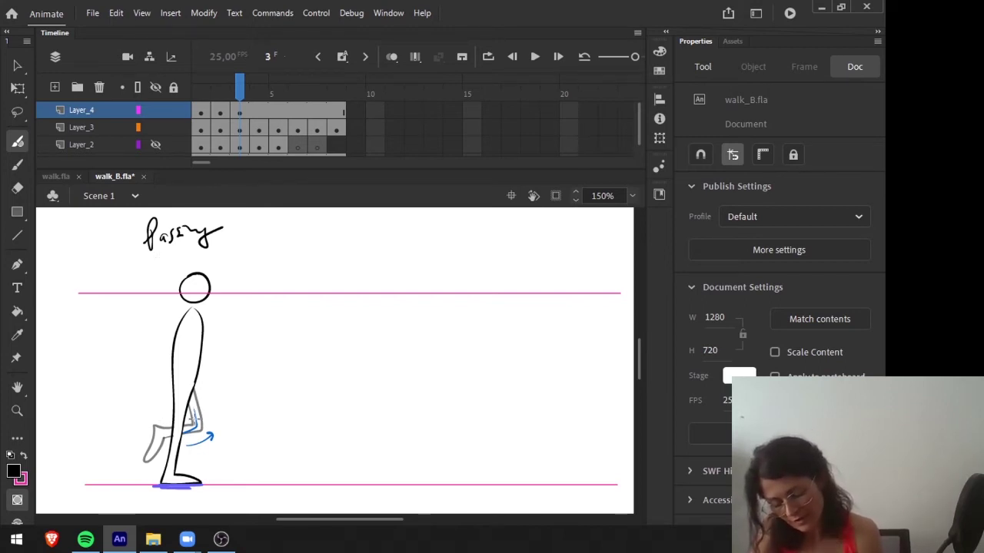
key("b")
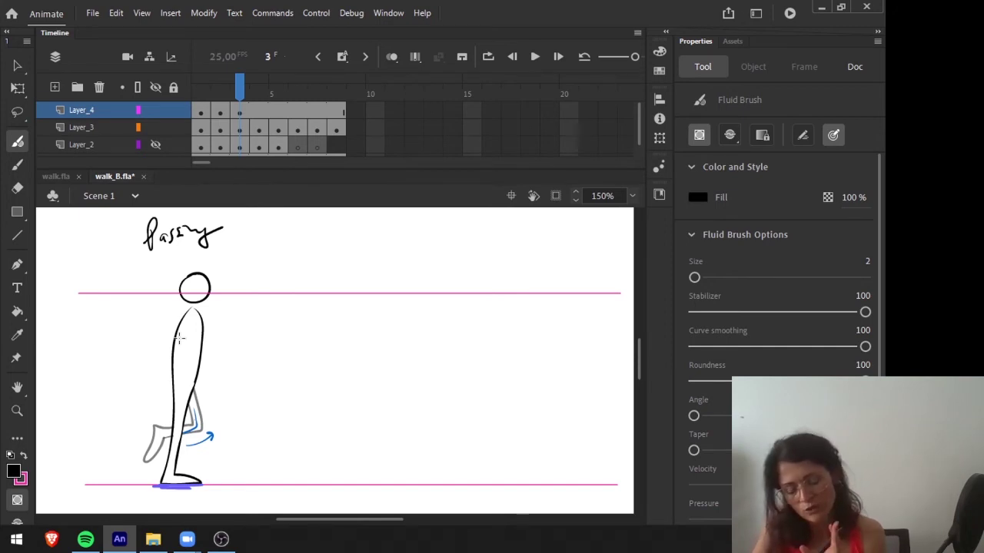
key("comma")
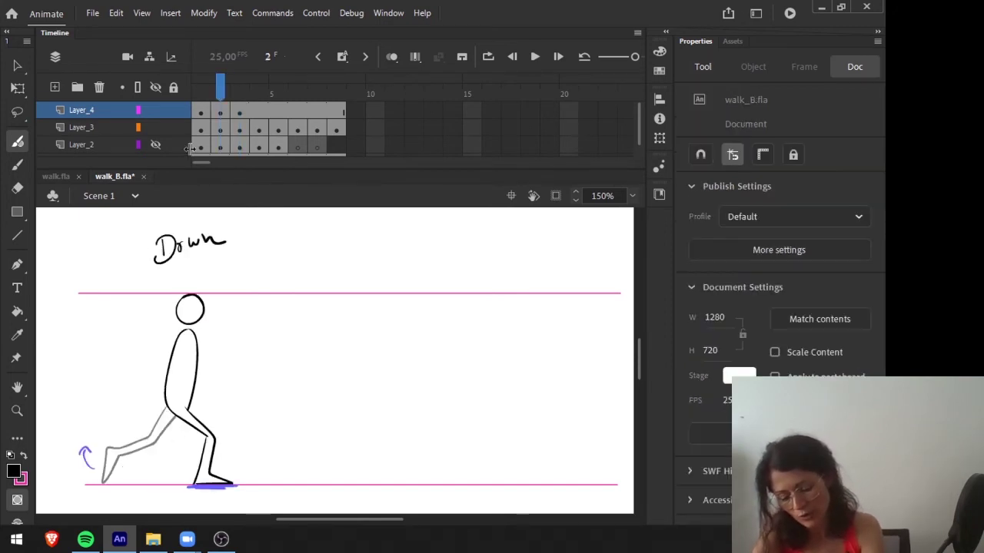
Add a keyframe at frame 4 of Layer_4, and delete the copied "Passing" label, the purple ground line and the blue leg marks
left_click(239, 93)
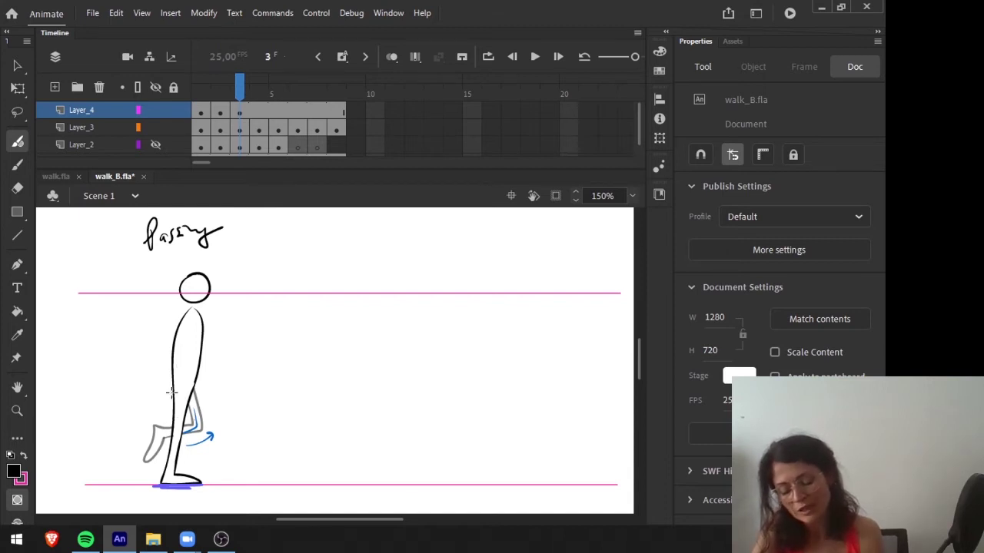
key("period")
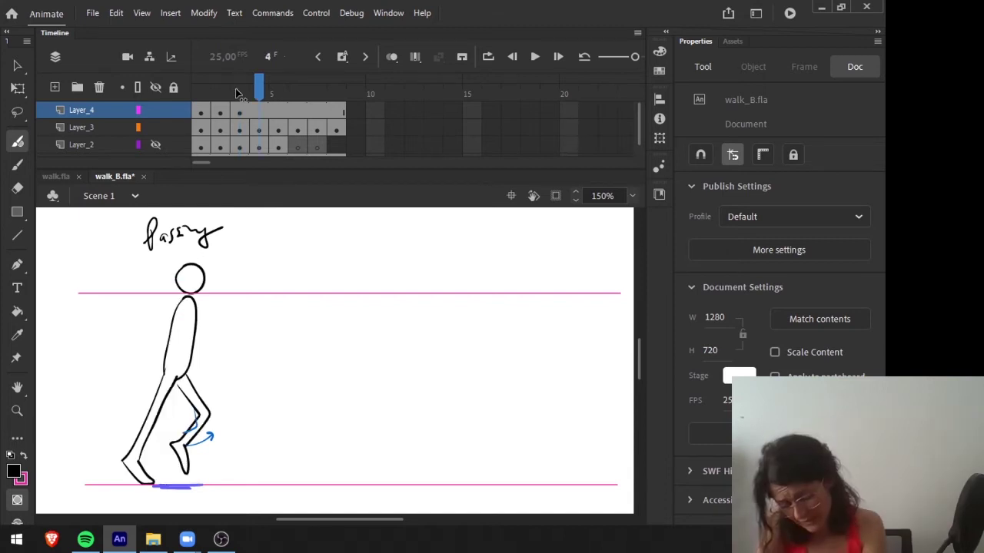
key("v")
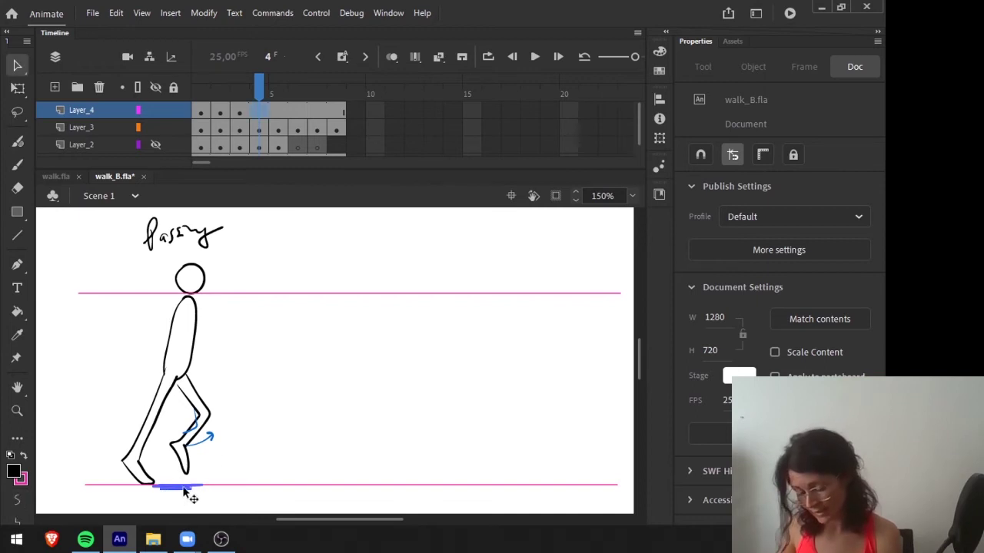
left_click(180, 486)
key("Delete")
left_click(200, 437)
key("Delete")
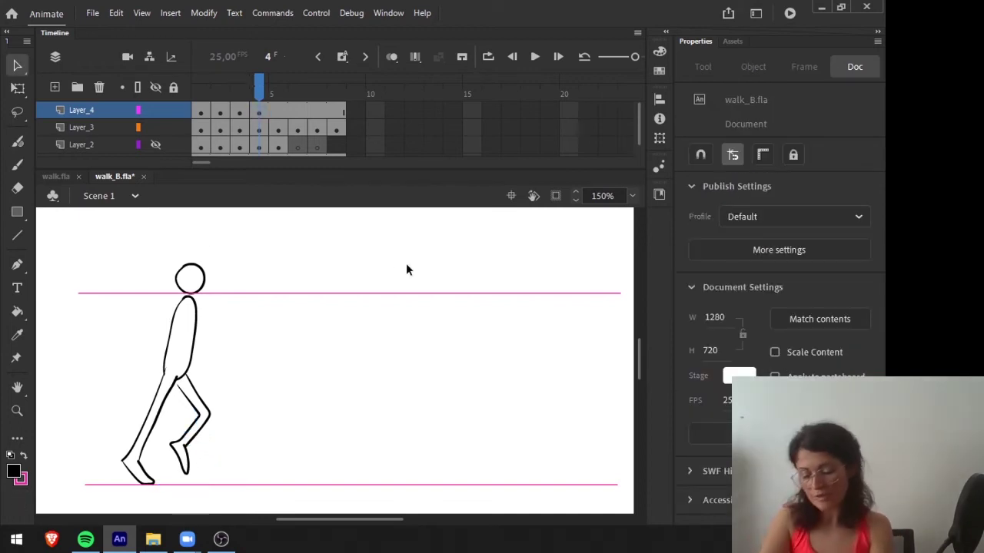
Duplicate the upper pink guide line in place on frame 4, and raise the copy to the top of the figure's head
left_click(392, 293)
key("ctrl+c")
key("ctrl+shift+v")
key("shift+Up")
key("shift+Up")
key("shift+Up")
key("shift+Up")
key("shift+Up")
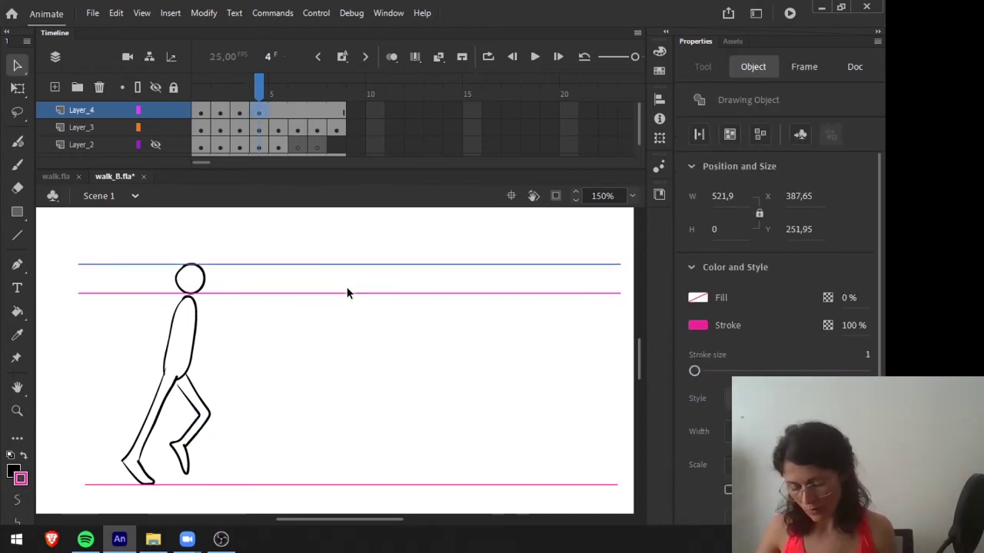
key("Down")
key("Down")
key("Down")
key("Down")
key("Down")
Recolor the raised head-height guide yellow, and handwrite "Up" in black above the figure on frame 4
left_click(465, 352)
left_click(495, 263)
left_click(700, 325)
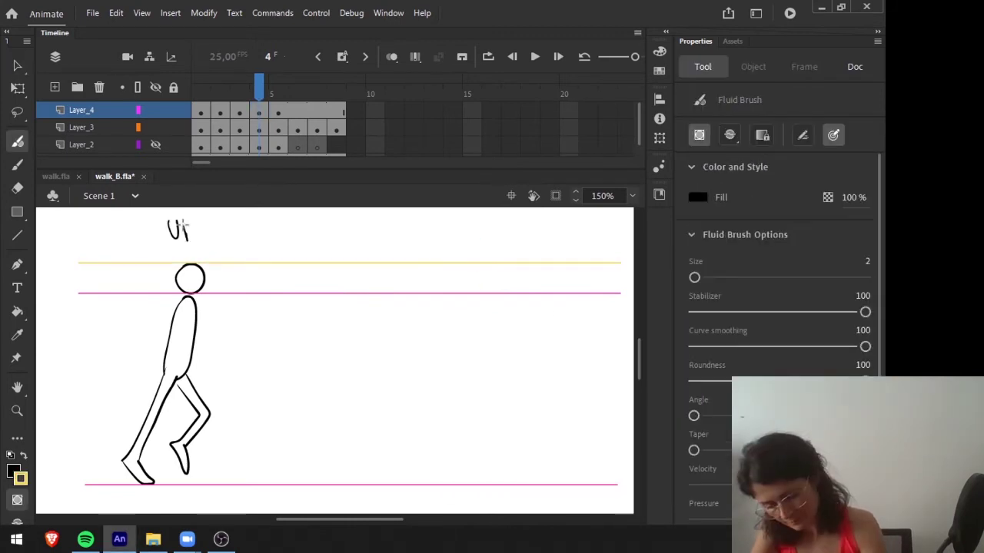
left_click_drag(184, 226, 185, 235)
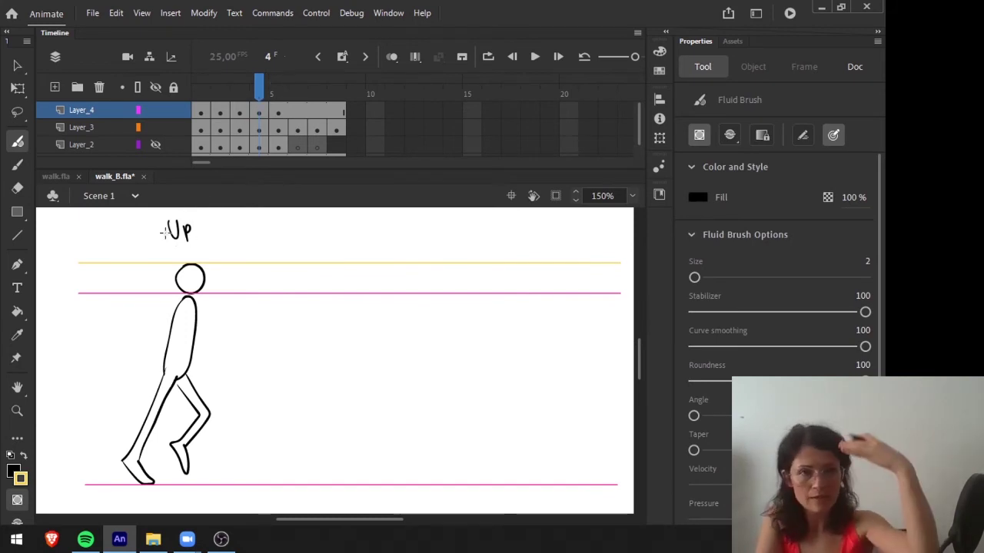
Fade the lifted leg on frame 4 to 50% opacity, and brush a blue contact mark under the planted toes
key("v")
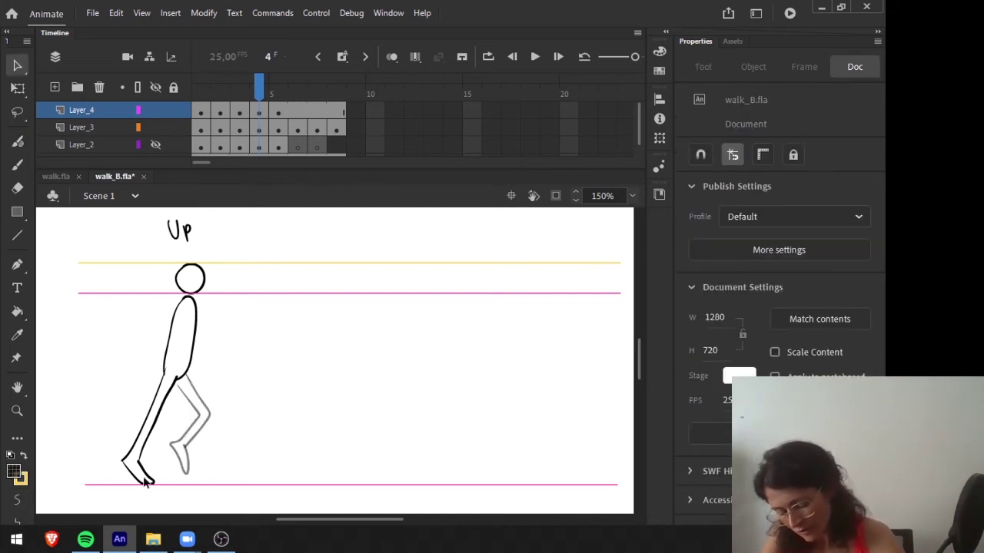
key("b")
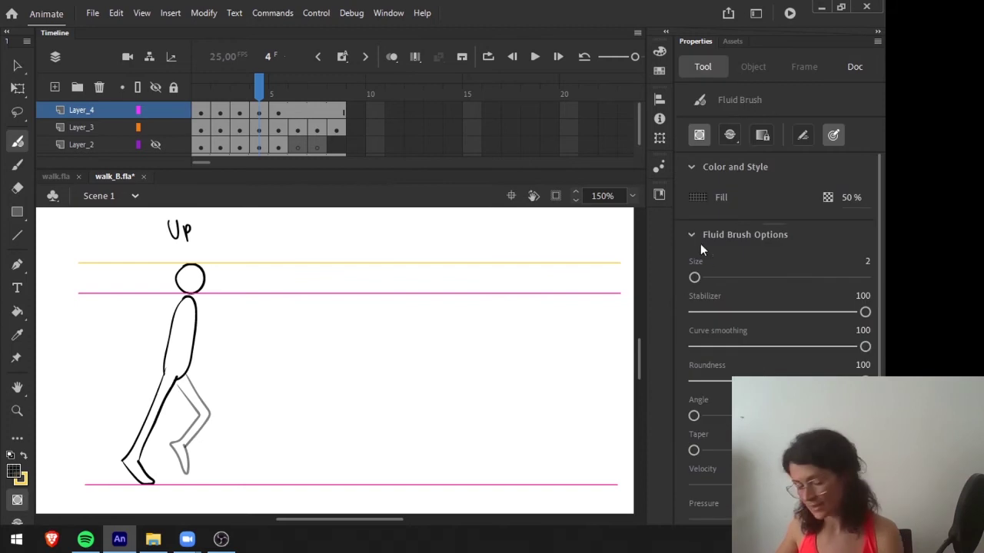
left_click_drag(138, 485, 155, 481)
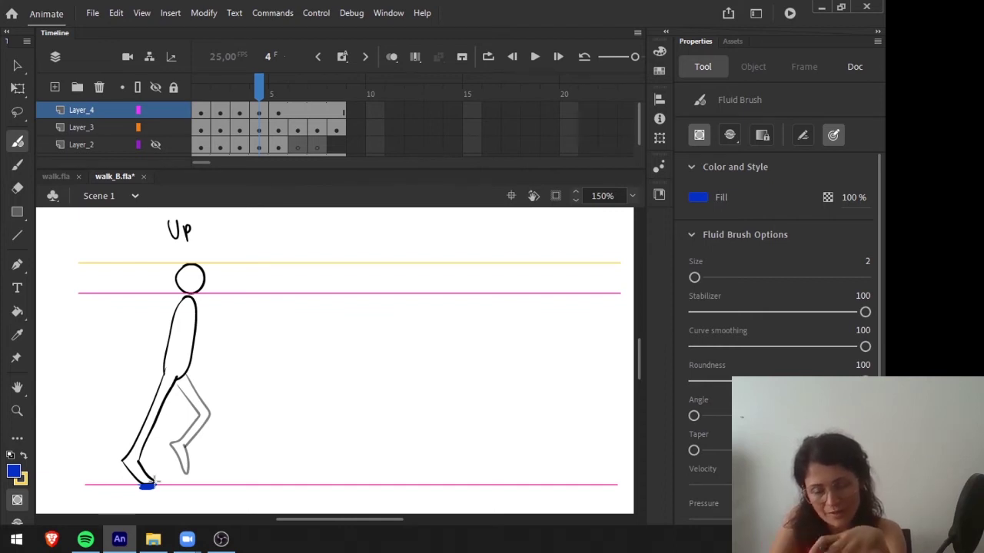
Brush blue contact marks on the ground under the rear toes and the front heel on frame 5
left_click(259, 93)
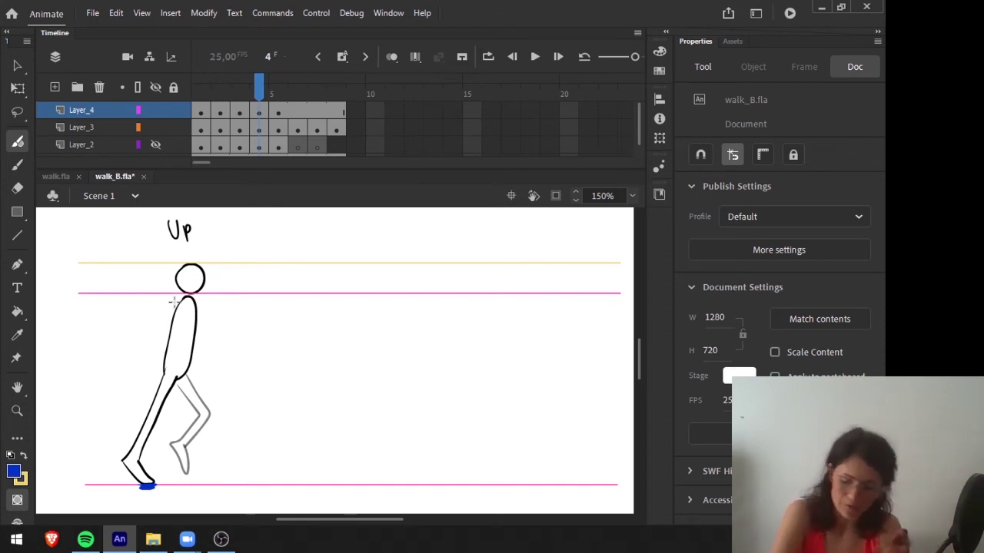
left_click(270, 93)
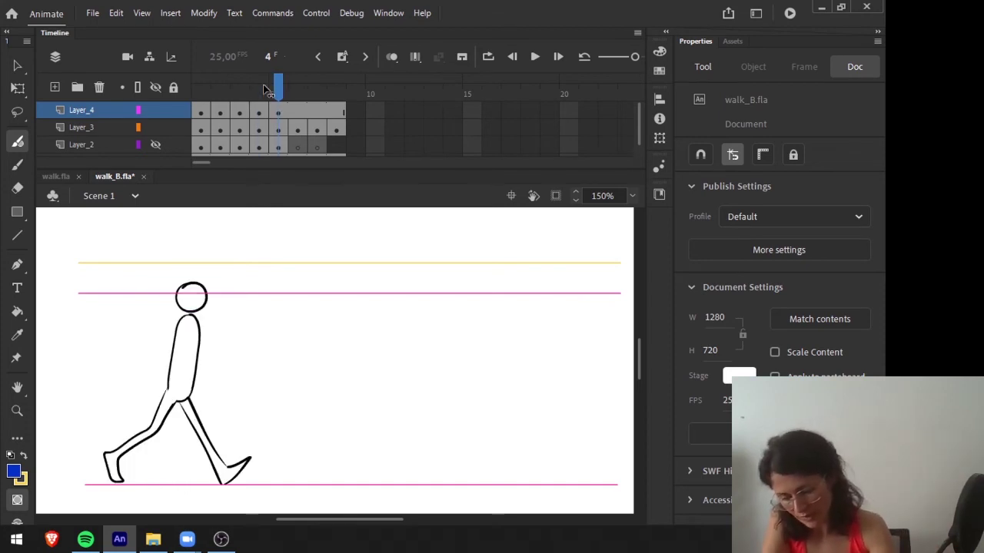
left_click(222, 488)
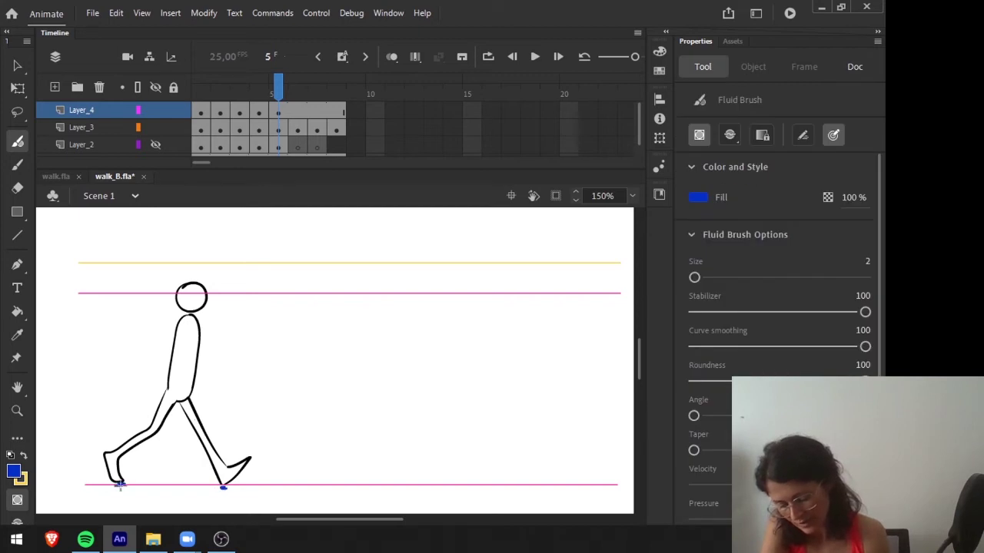
key("v")
left_click(229, 487)
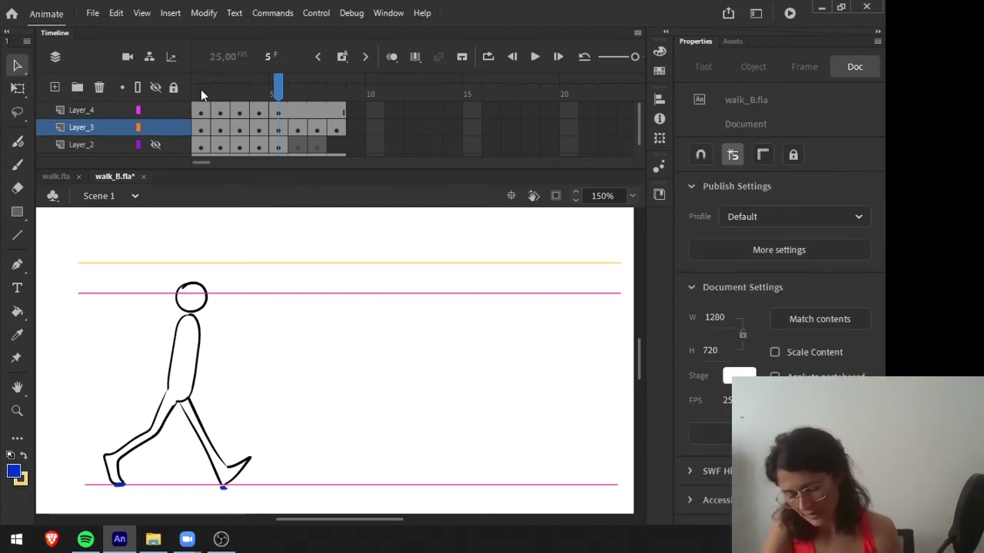
Set the front leg on frame 5 to 50% opacity, and compare the pose with frames 4 and 1
left_click(201, 93)
left_click(278, 88)
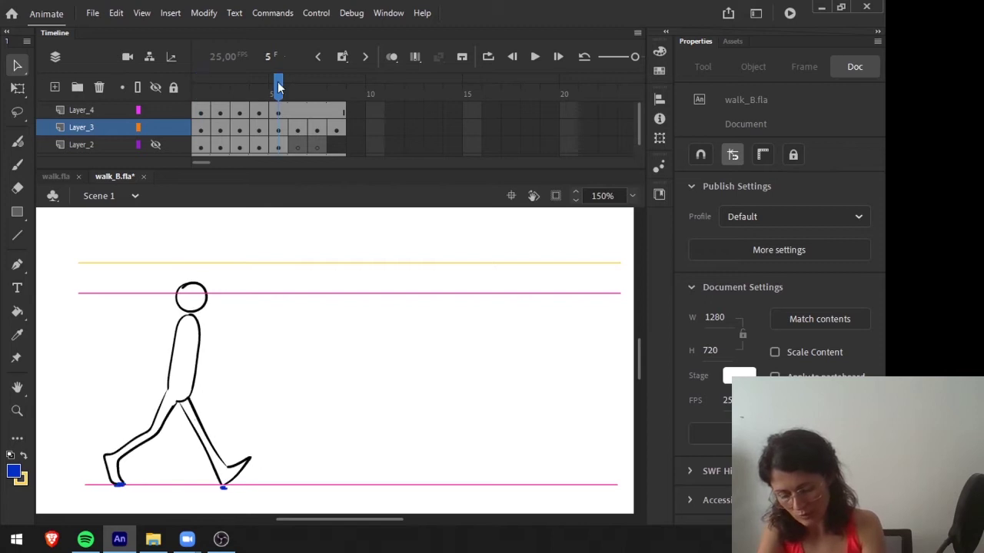
mouse_move(197, 451)
left_mouse_down()
mouse_move(239, 416)
mouse_move(199, 463)
left_mouse_up()
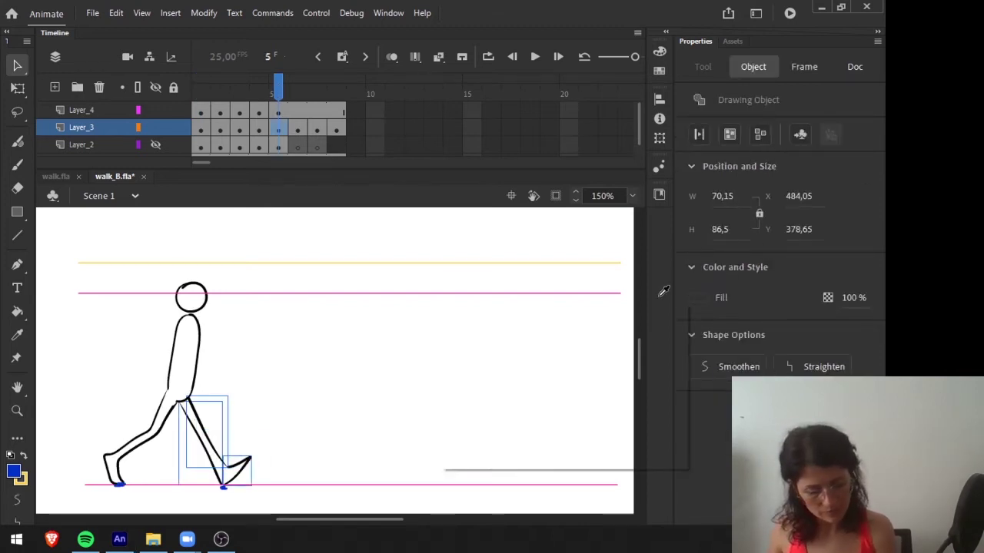
left_click(697, 297)
left_click(637, 314)
type("50")
key("Return")
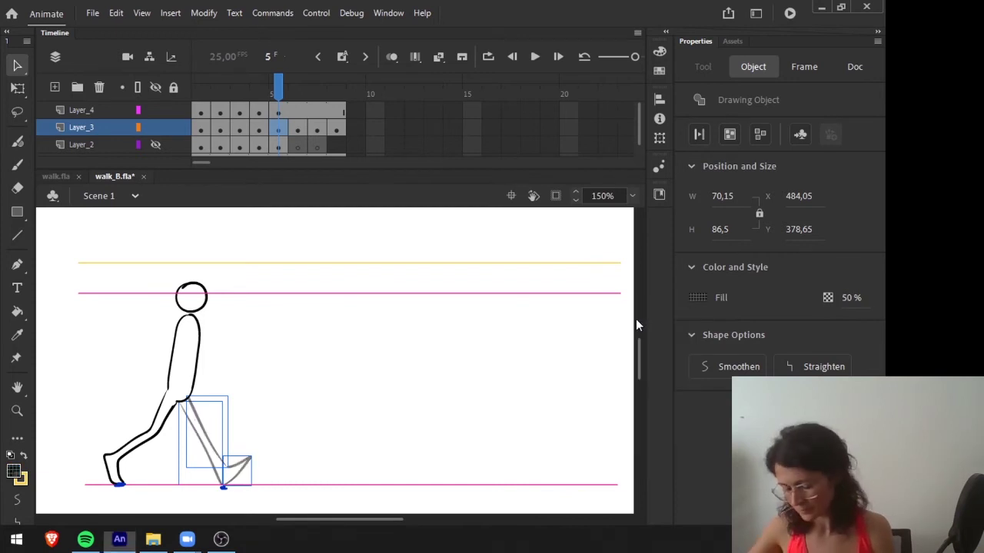
left_click_drag(276, 92, 259, 92)
left_click(276, 94)
left_click(202, 91)
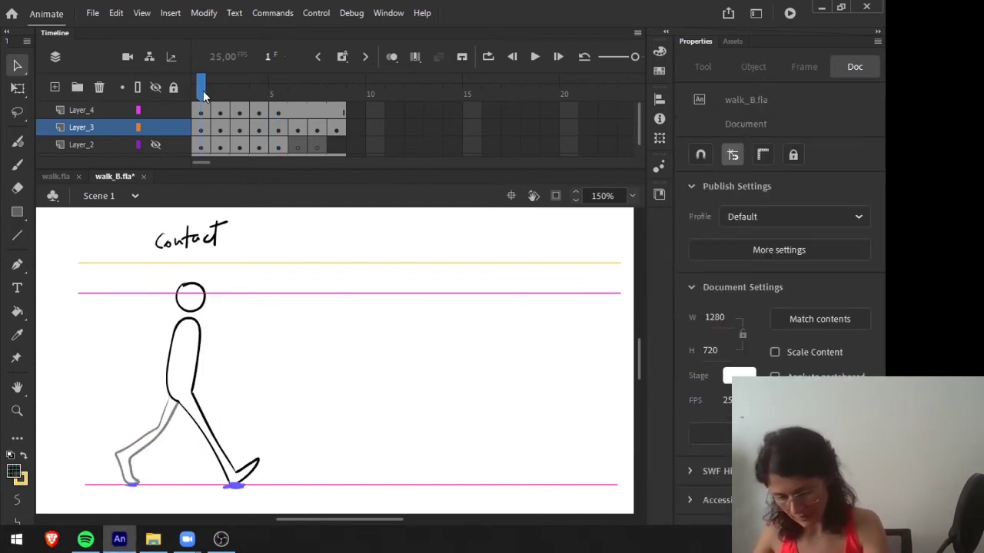
left_click(277, 92)
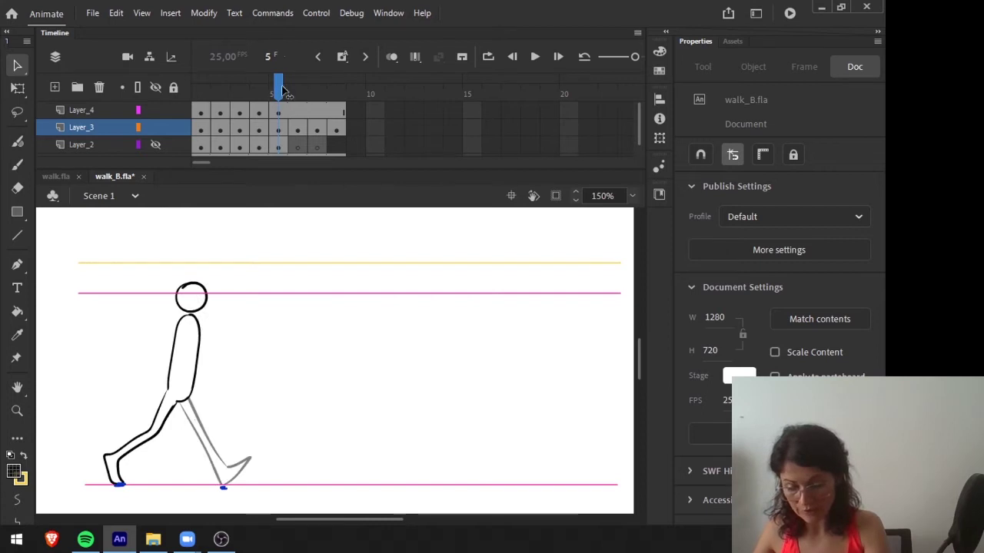
Set the front leg on frame 6 to 50% opacity
left_click(290, 92)
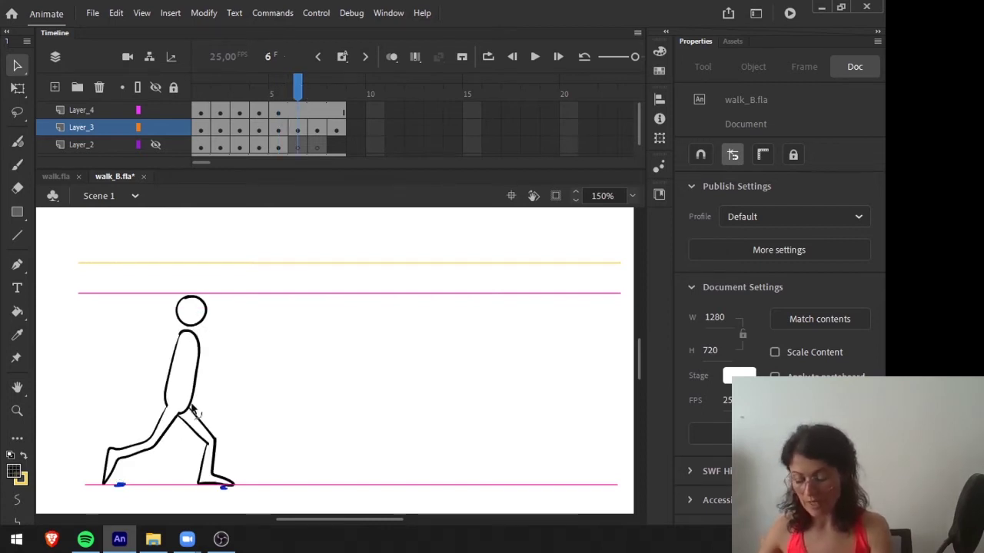
left_click_drag(249, 411, 192, 494)
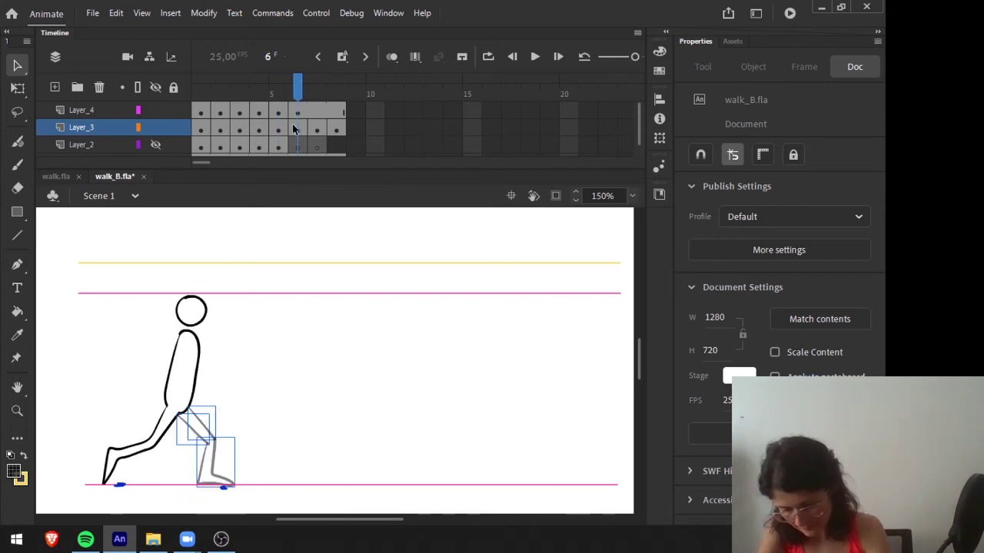
left_click(272, 301)
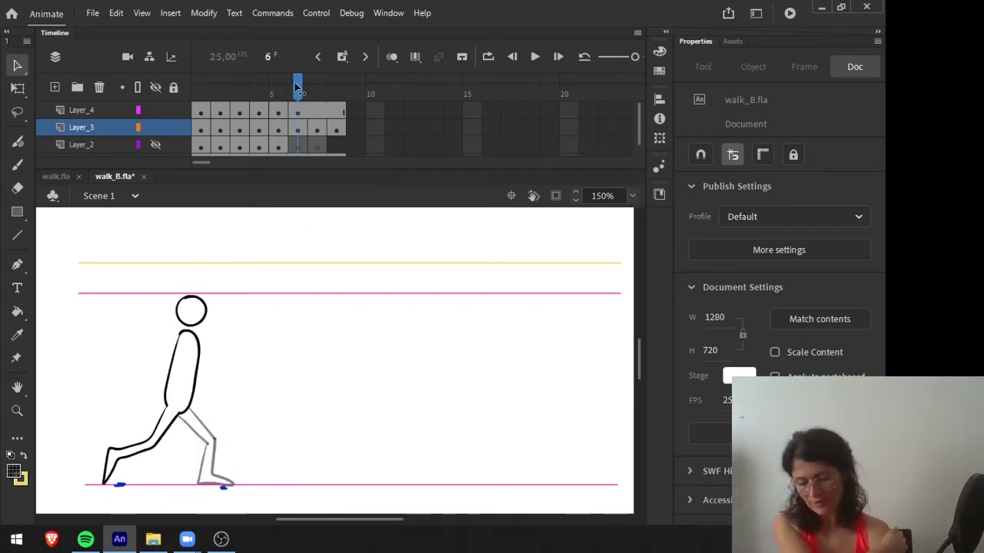
Compare frames 5 and 6, and handwrite "Contact" in 50% grey above the figure on frame 5
key("comma")
key("comma")
key("period")
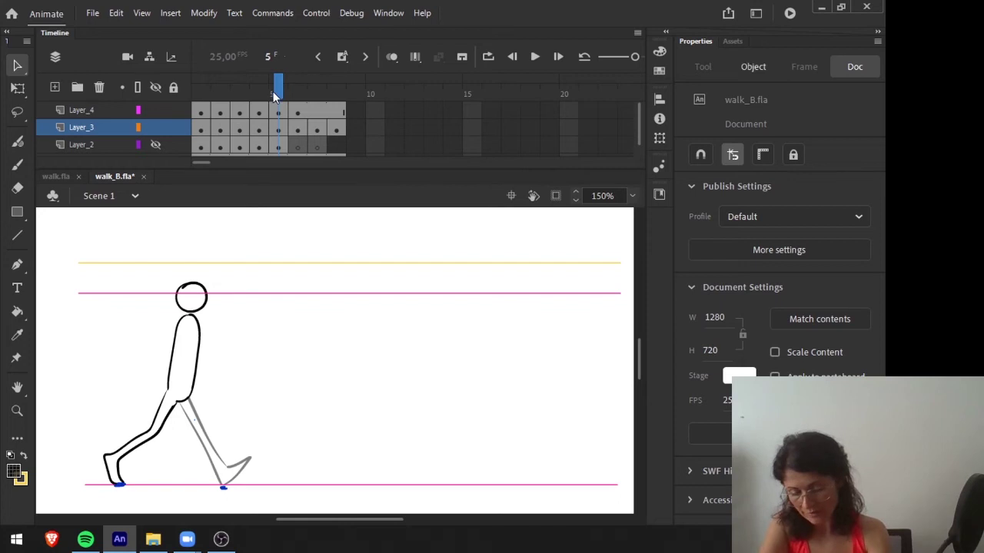
key("shift+b")
key("period")
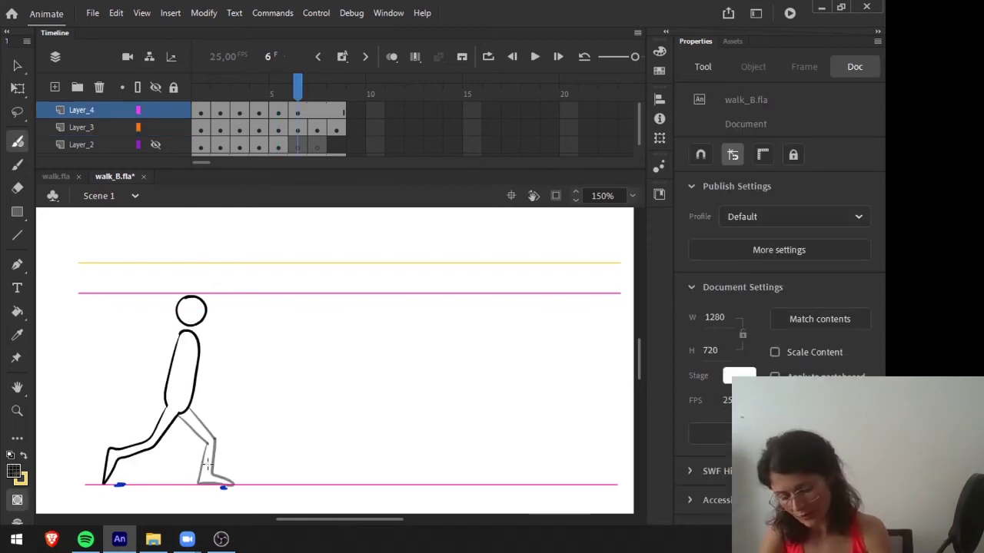
key("comma")
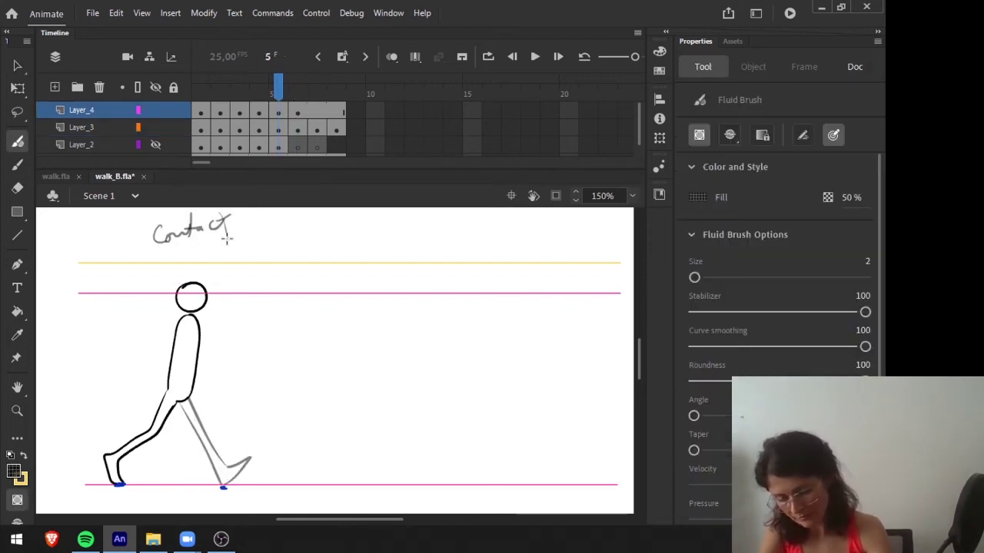
Handwrite "Down" above the figure on frame 6 and "Passing" above the figure on frame 7, both in 50% grey
left_click(298, 94)
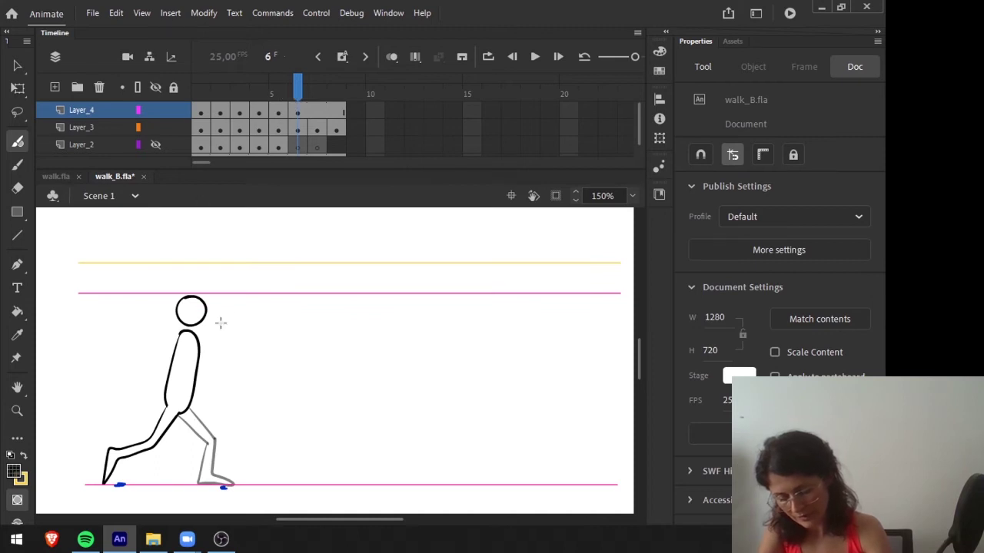
mouse_move(181, 226)
left_mouse_down()
mouse_move(179, 248)
mouse_move(163, 253)
mouse_move(249, 240)
left_mouse_up()
left_click(314, 93)
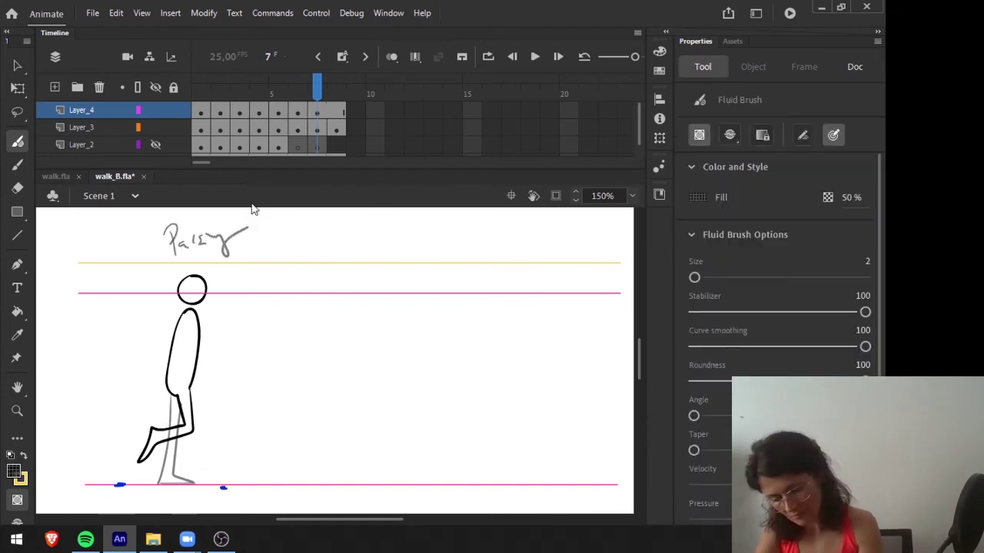
Replace the copied "Passing" label on frame 8 with a handwritten "Up" in 50% grey
key("period")
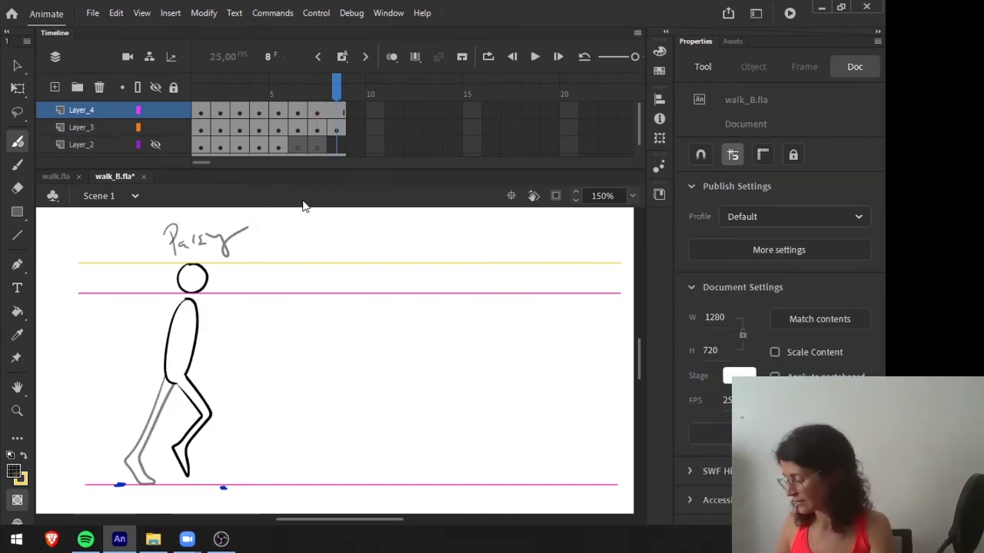
key("v")
left_click_drag(268, 226, 140, 247)
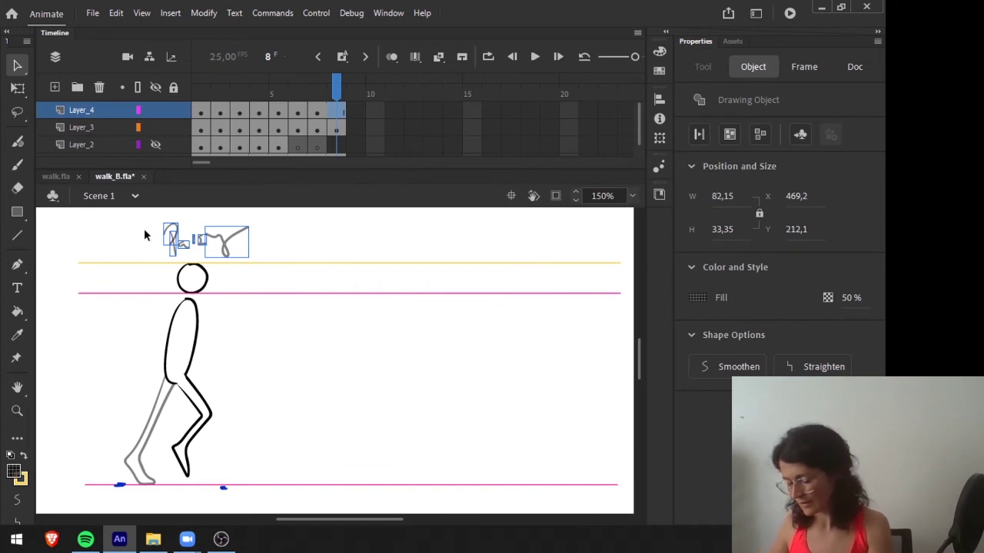
key("Delete")
key("b")
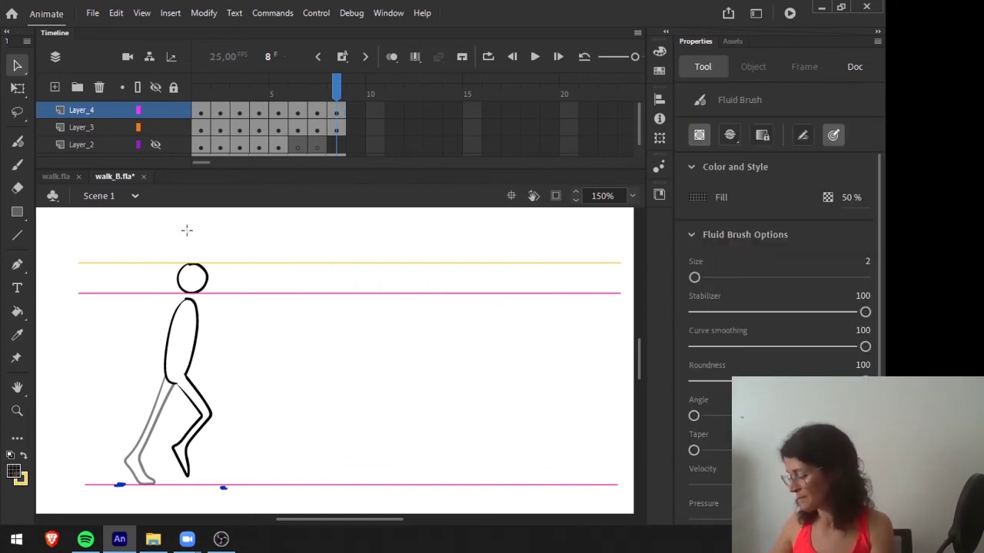
left_click_drag(198, 230, 195, 251)
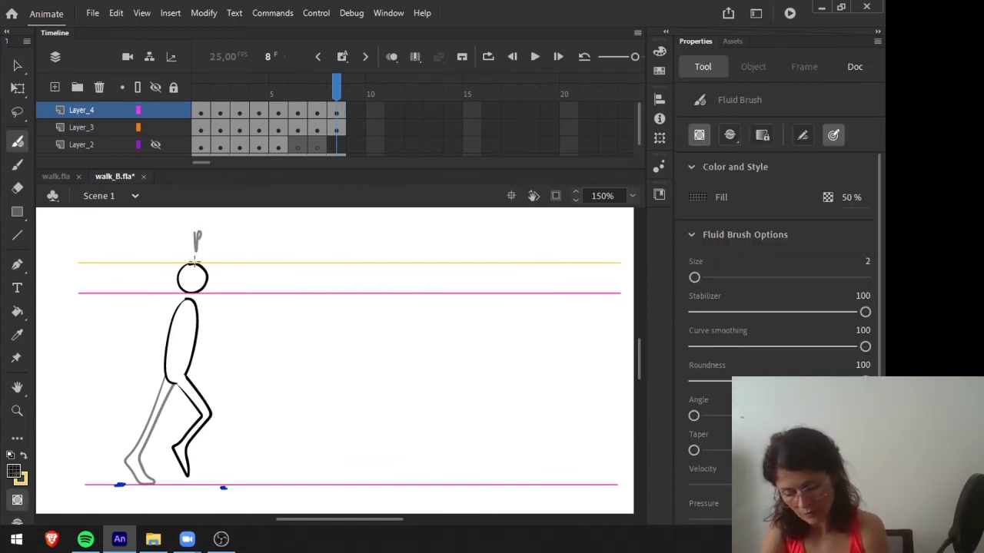
Mark the top of the head with a small grey cross on frame 6 and on frame 4
left_click_drag(321, 83, 298, 84)
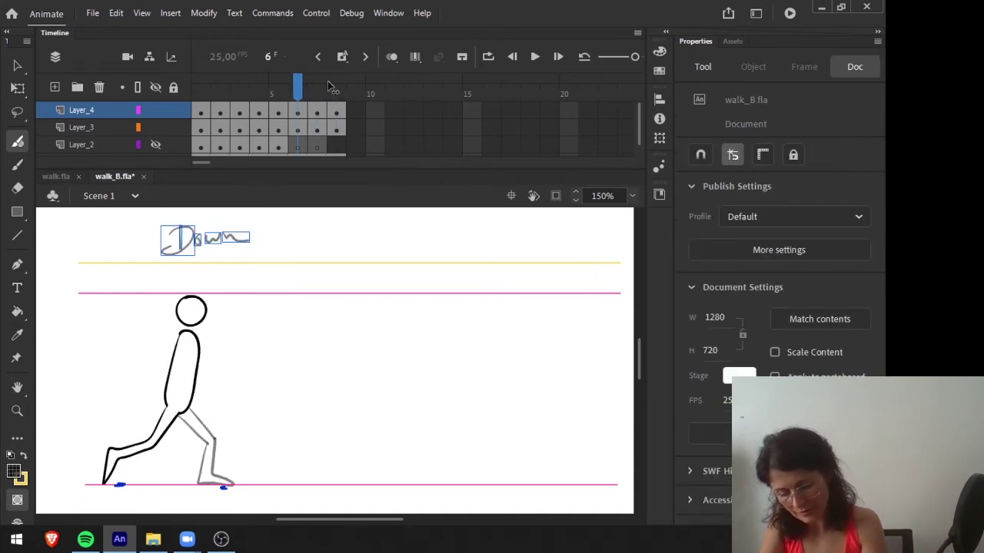
left_click_drag(192, 289, 193, 298)
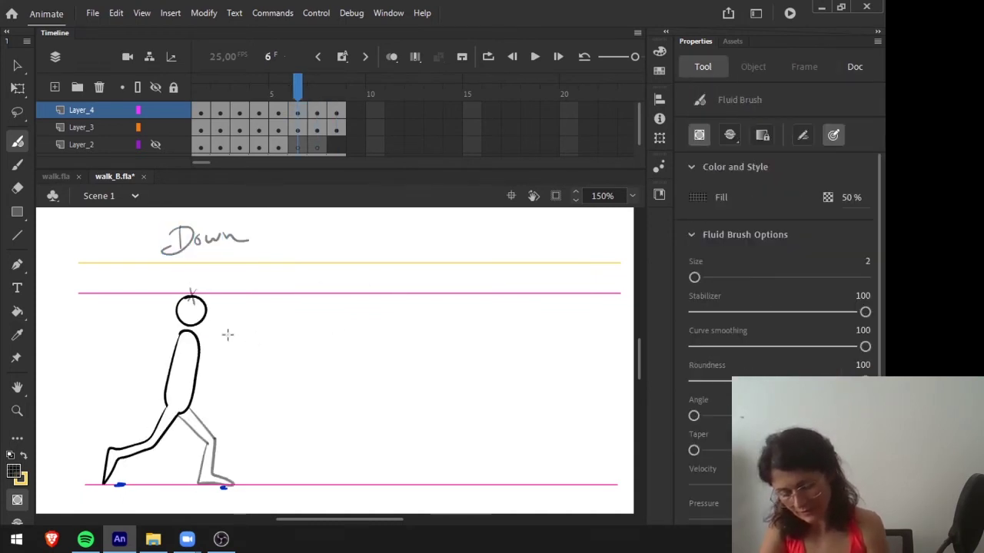
left_click(302, 91)
key("comma")
key("comma")
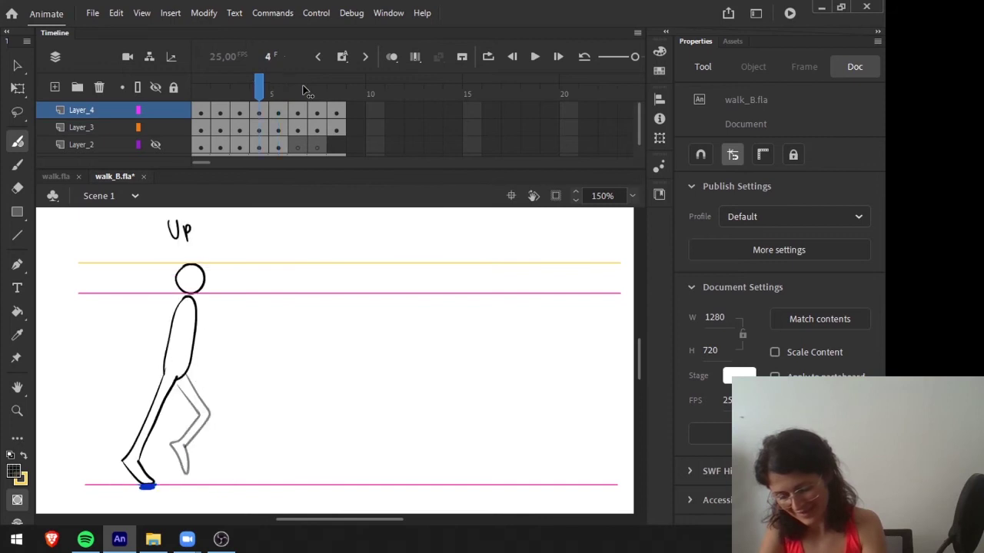
left_click_drag(189, 264, 192, 270)
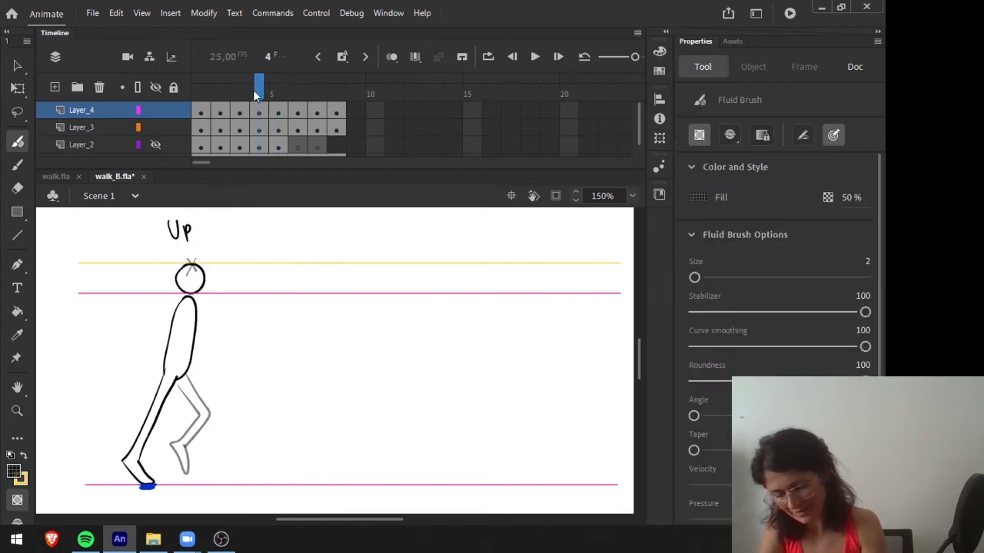
Mark the top of the head with a small grey cross on frame 2
left_click_drag(256, 92, 218, 99)
left_click_drag(187, 289, 195, 303)
left_click_drag(199, 286, 185, 305)
mouse_move(219, 87)
left_mouse_down()
mouse_move(202, 88)
mouse_move(222, 87)
left_mouse_up()
Review the labelled poses and head heights frame by frame from frame 2 to frame 8 and back to frame 1
key("period")
key("period")
key("period")
key("period")
key("period")
key("period")
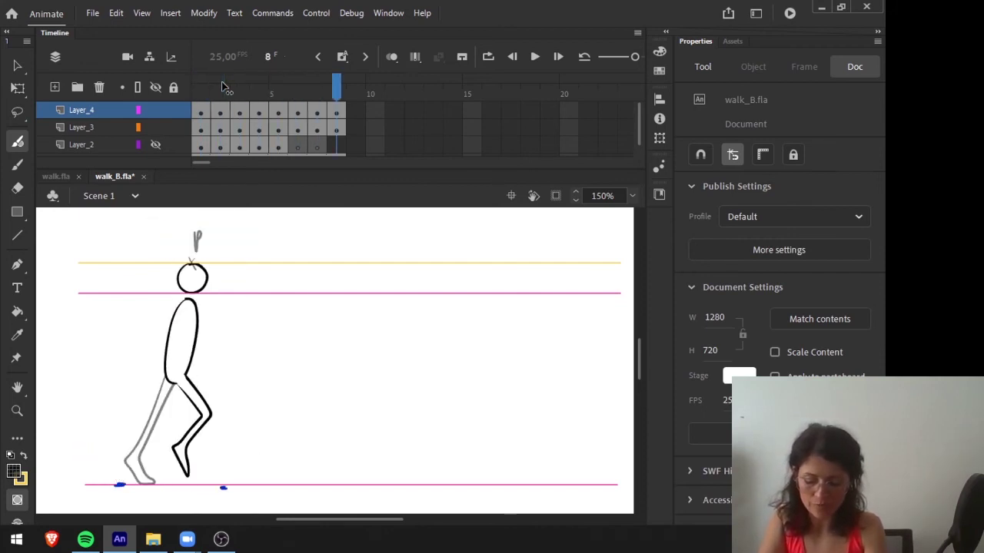
key("comma")
key("comma")
key("comma")
key("comma")
key("comma")
key("comma")
key("comma")
Turn on looping across all eight frames and play the walk cycle, then stop playback
key("alt+shift+l")
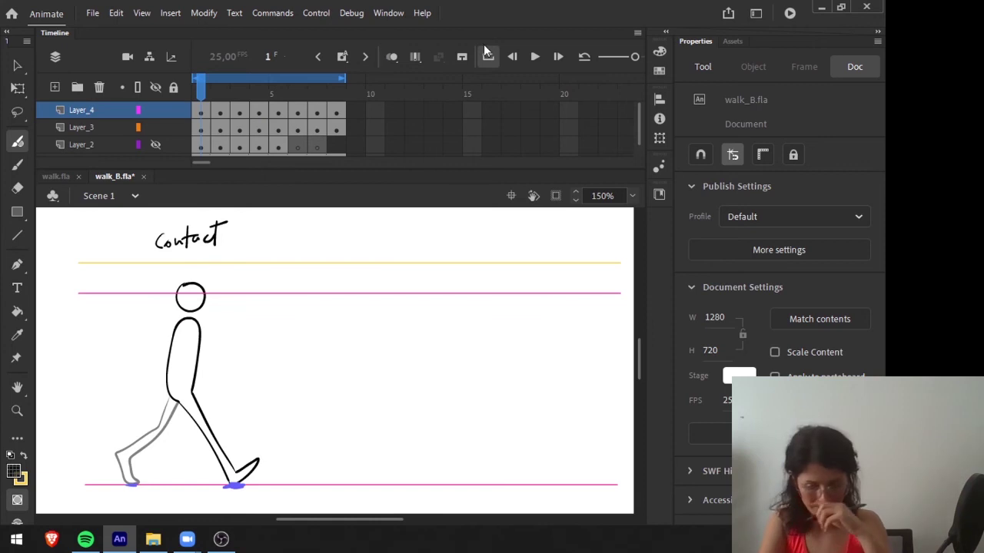
left_click(534, 57)
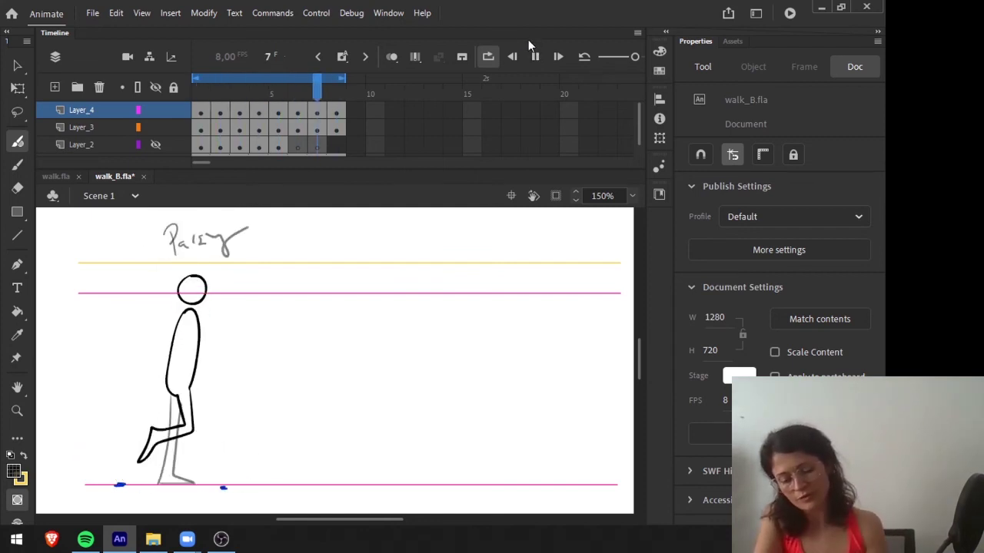
left_click(535, 57)
left_click(254, 90)
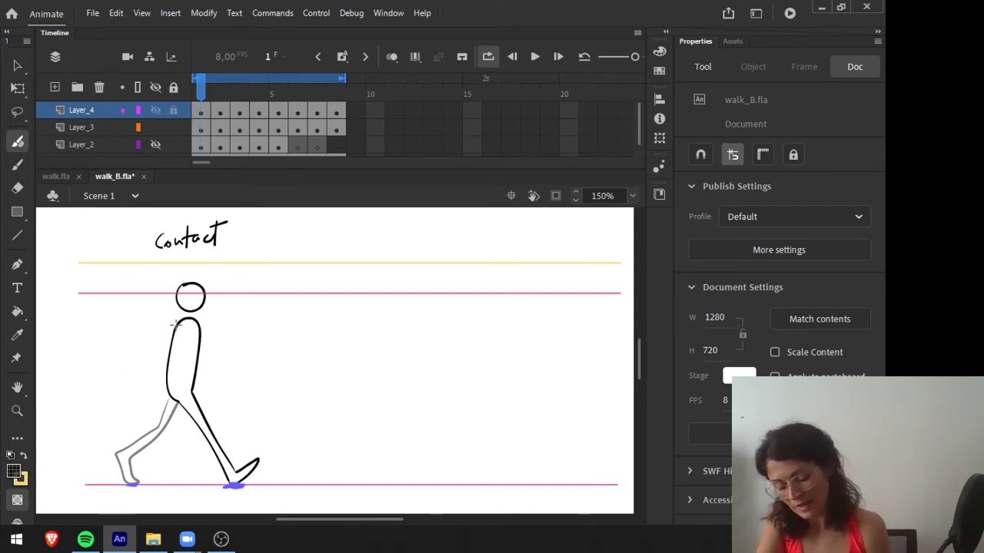
Examine the leg and body poses one frame at a time from frame 1 to frame 6 and back
key("period")
key("period")
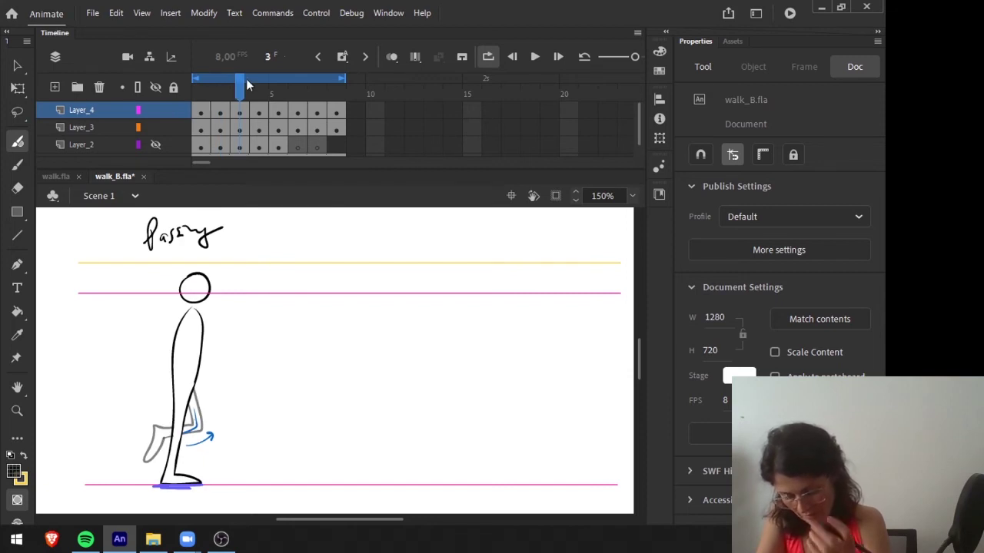
key("period")
key("period")
key("period")
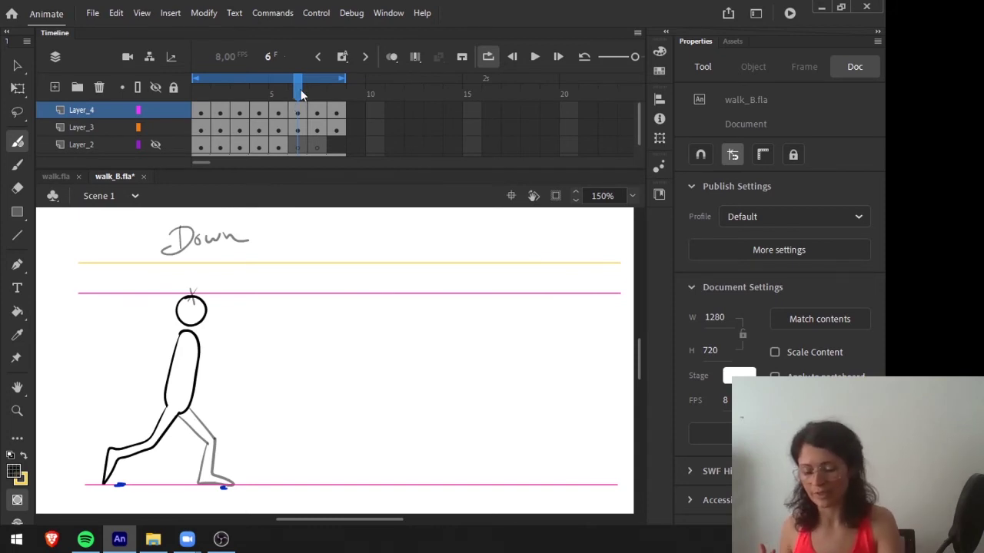
key("comma")
key("comma")
key("comma")
key("comma")
key("comma")
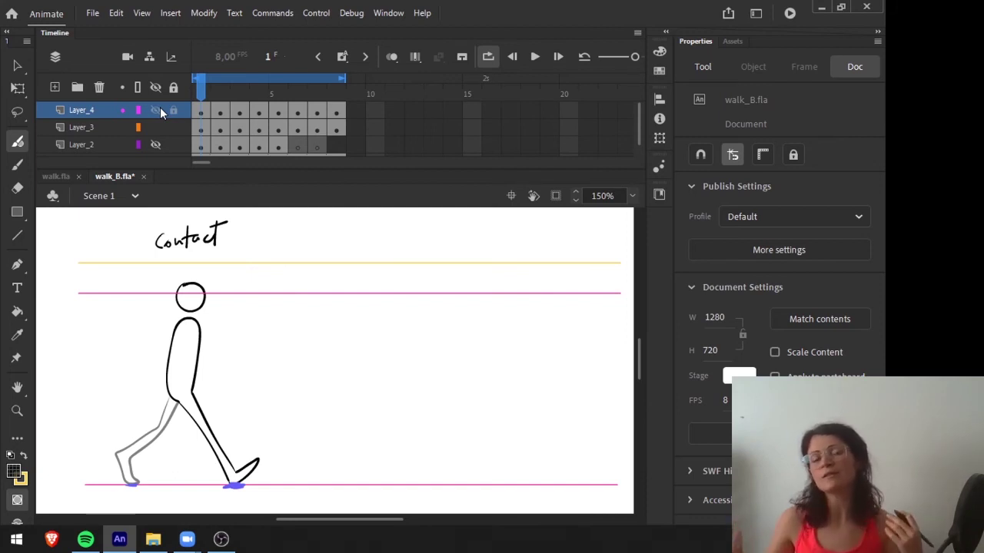
Mark the hip joint with a small grey dot on frames 2 and 4
left_click_drag(202, 81, 223, 85)
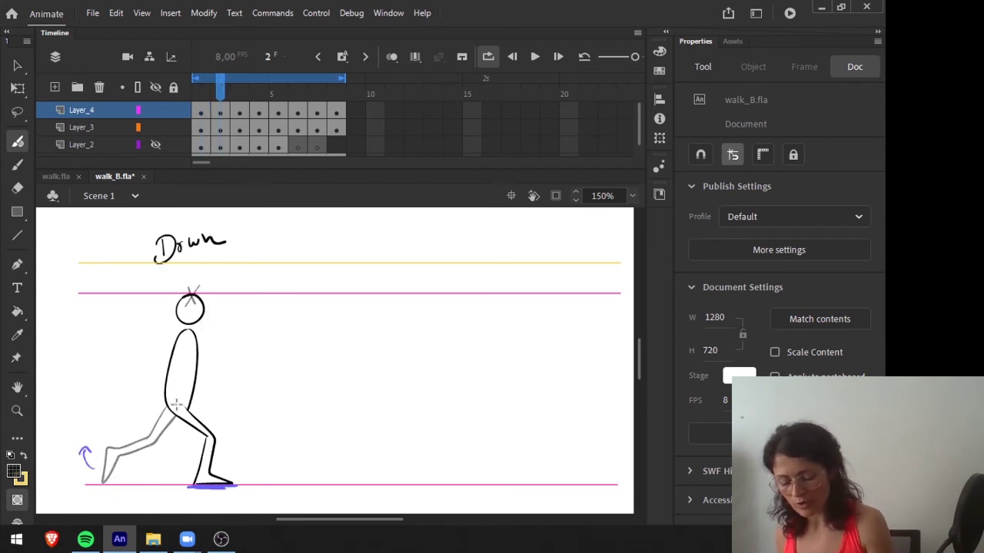
key("period")
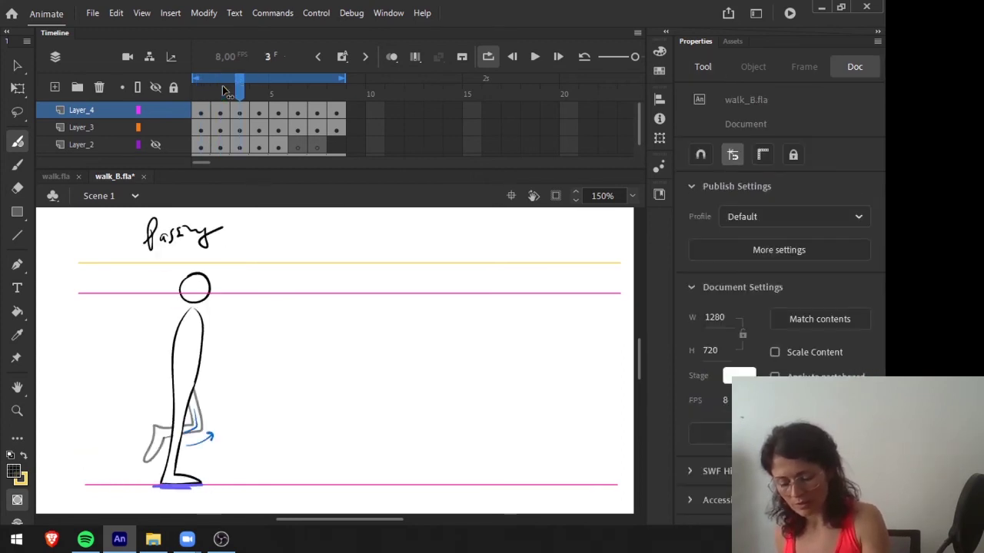
key("period")
left_click(168, 372)
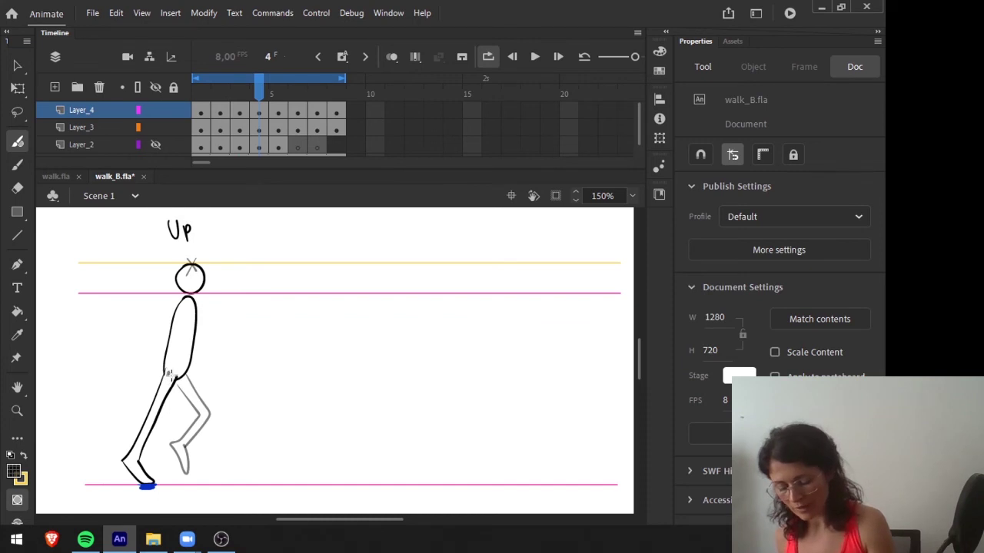
Sketch a grey arc around the near leg's hip joint on frame 1 with the Fluid Brush at 50% opacity
key("Return")
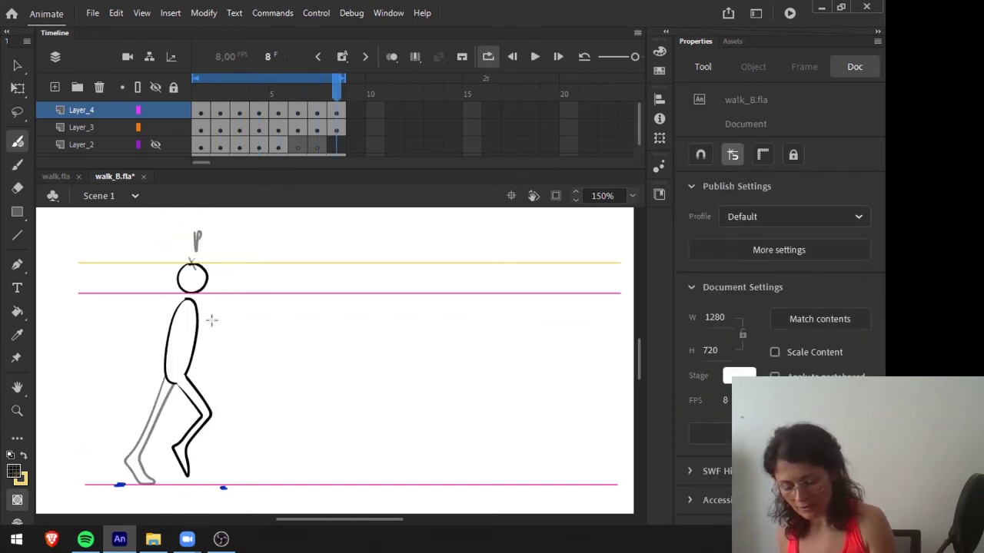
left_click(335, 88)
key("comma")
key("comma")
key("comma")
key("comma")
key("comma")
key("comma")
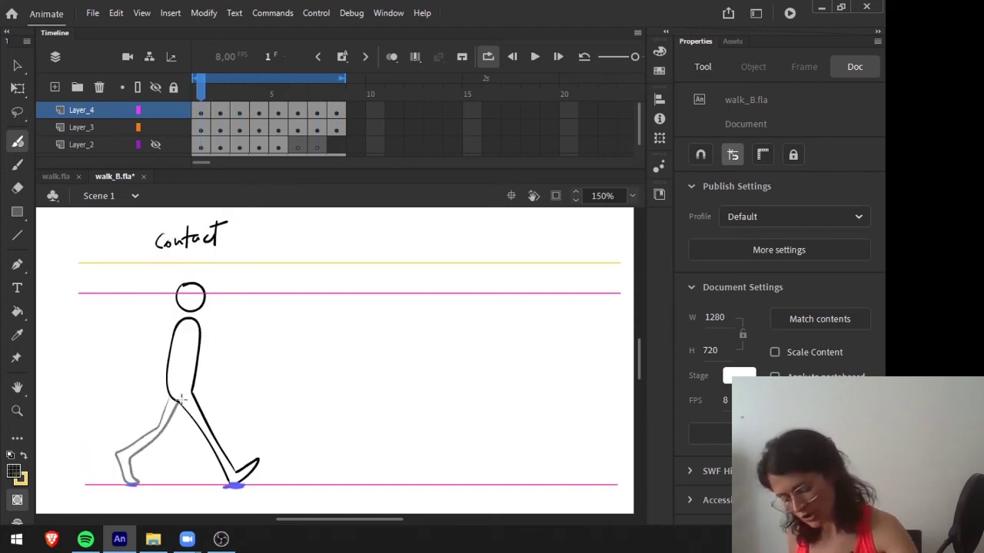
key("b")
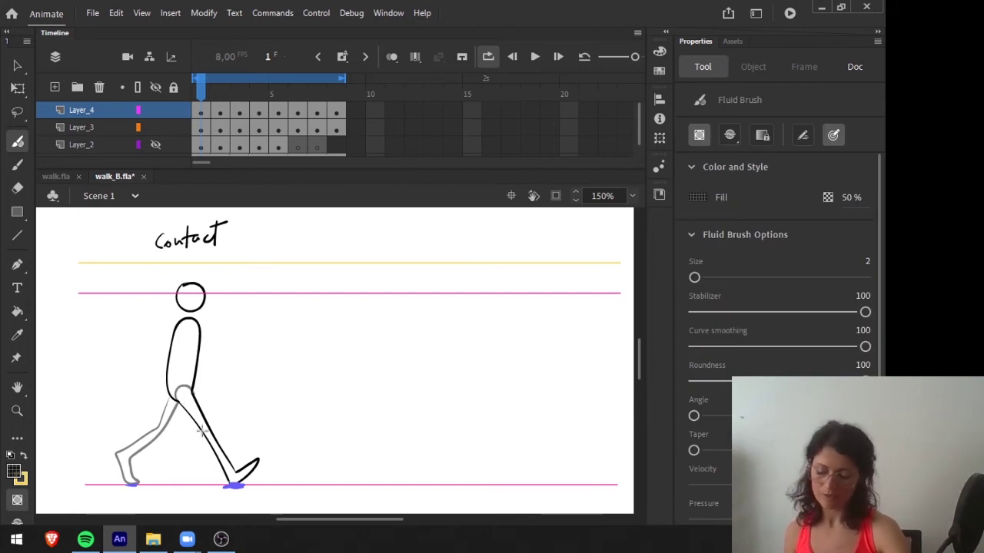
On frame 4, draw a grey arc around the hip joint and a centre line from the neck through the torso
left_click(208, 82)
key("period")
key("period")
key("period")
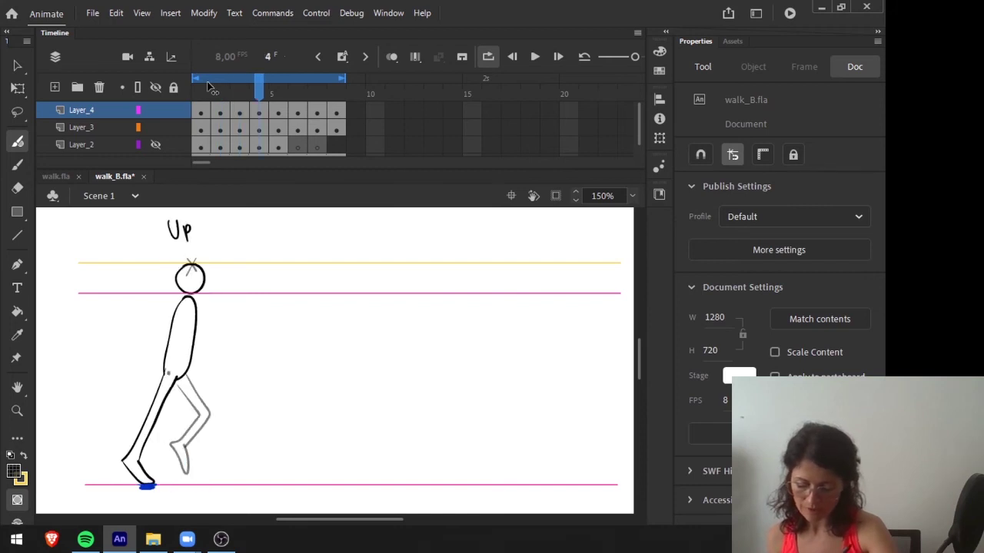
left_click_drag(162, 369, 174, 381)
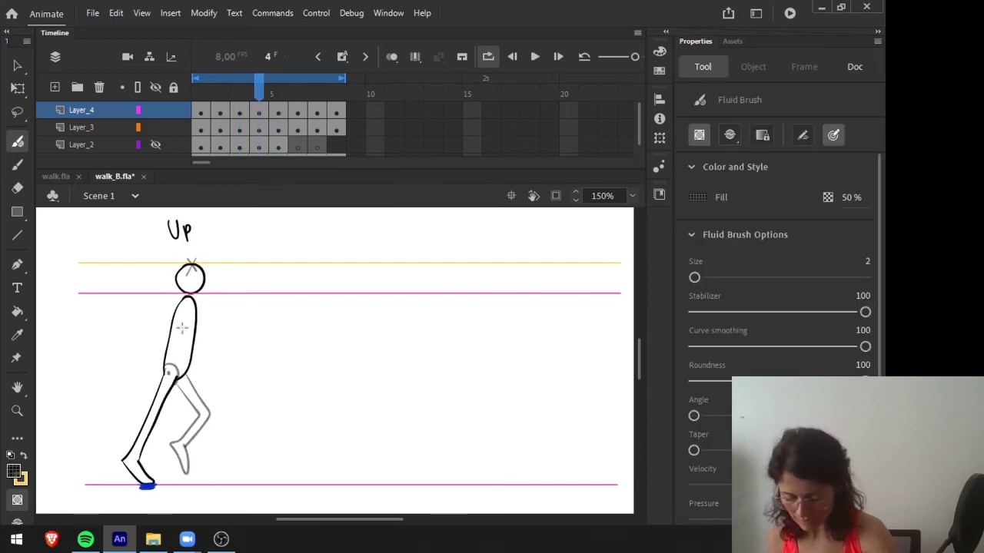
left_click_drag(189, 288, 171, 399)
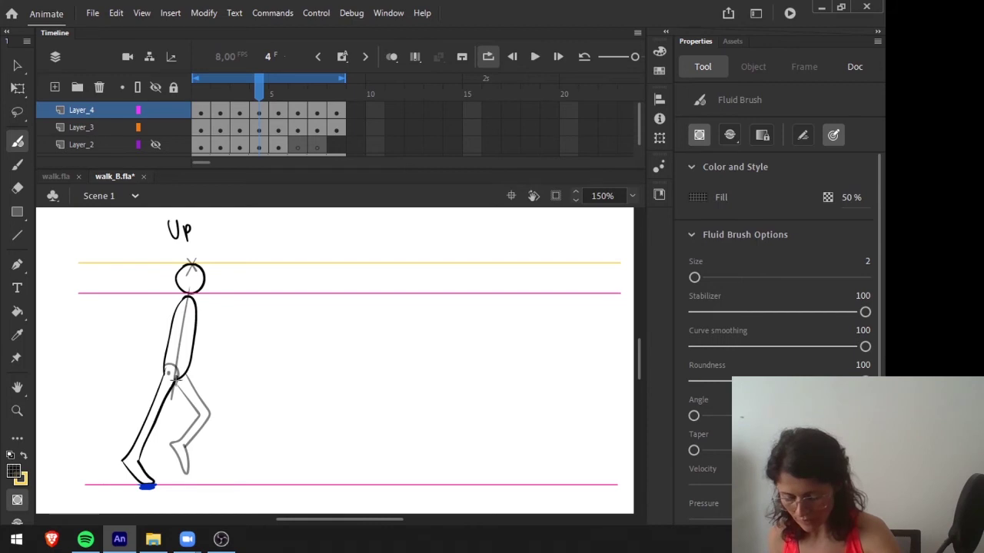
Draw a grey centre line from the neck through the torso on frame 1
key("comma")
key("comma")
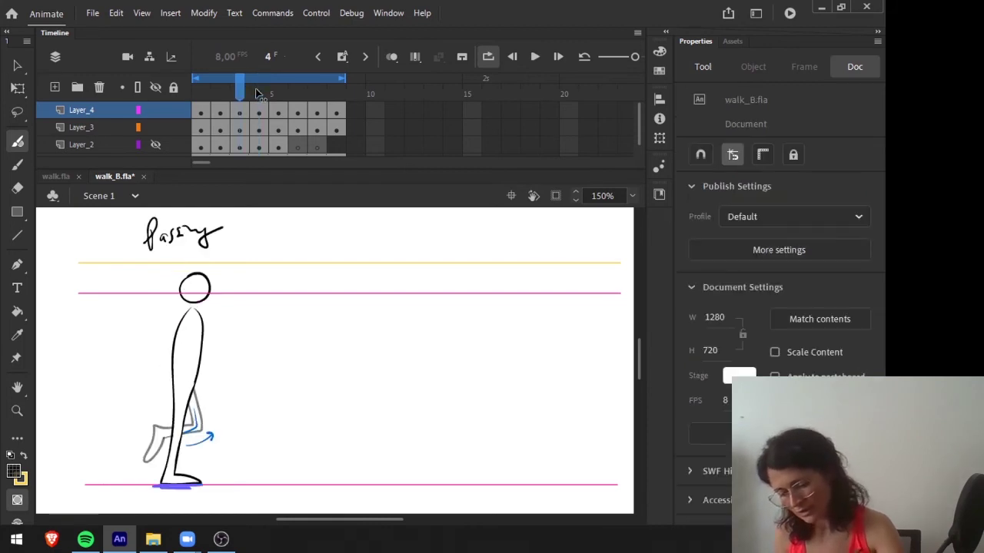
key("comma")
left_click_drag(188, 312, 170, 427)
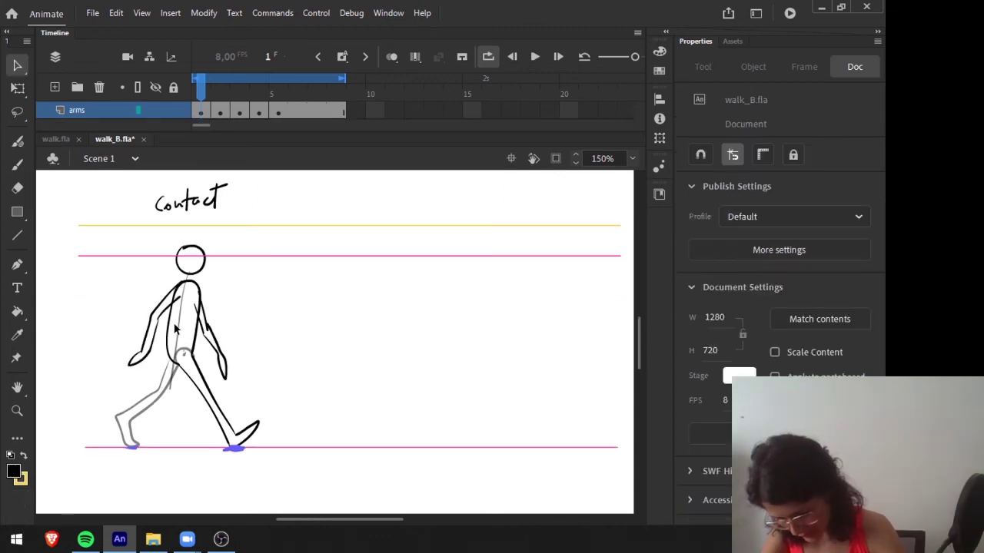
Delete the grey hip arc and torso centre line from frame 1
left_click(183, 343)
key("Delete")
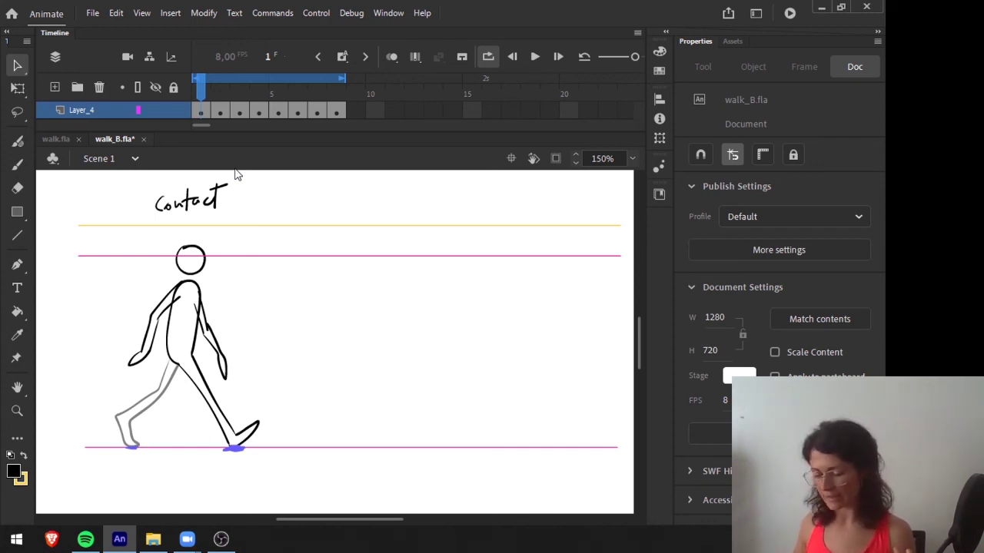
key("e")
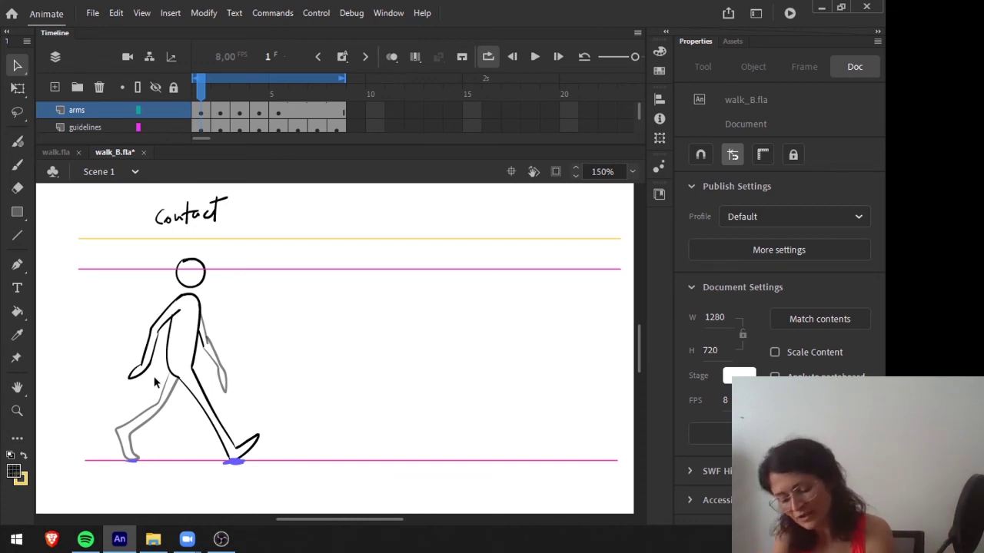
Compare the arm poses on frames 1 and 2
left_click(219, 89)
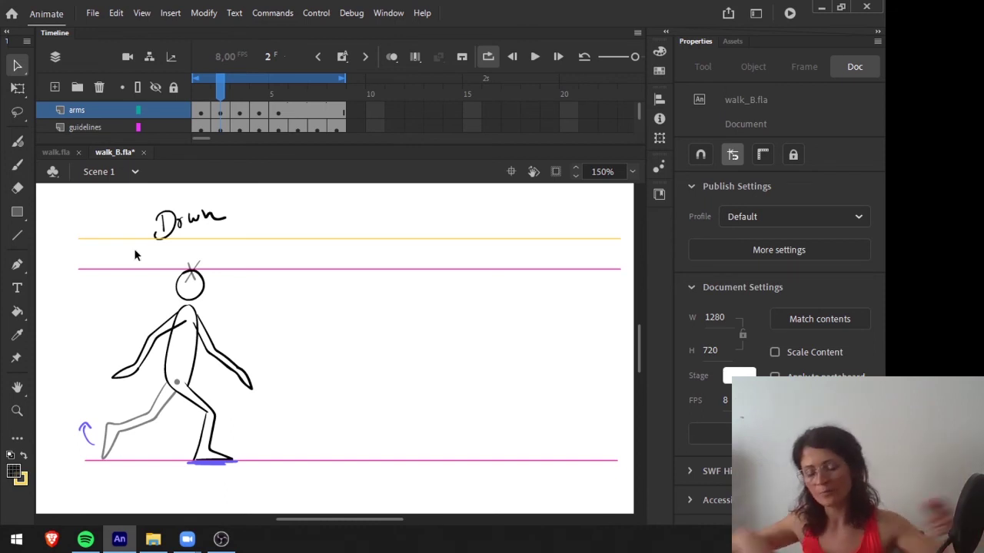
left_click(201, 91)
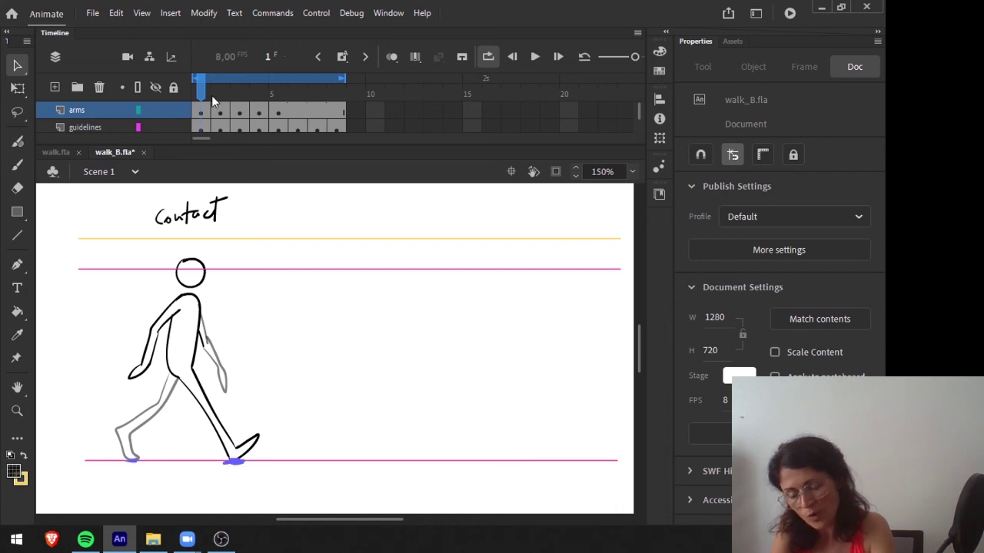
left_click_drag(202, 90, 216, 90)
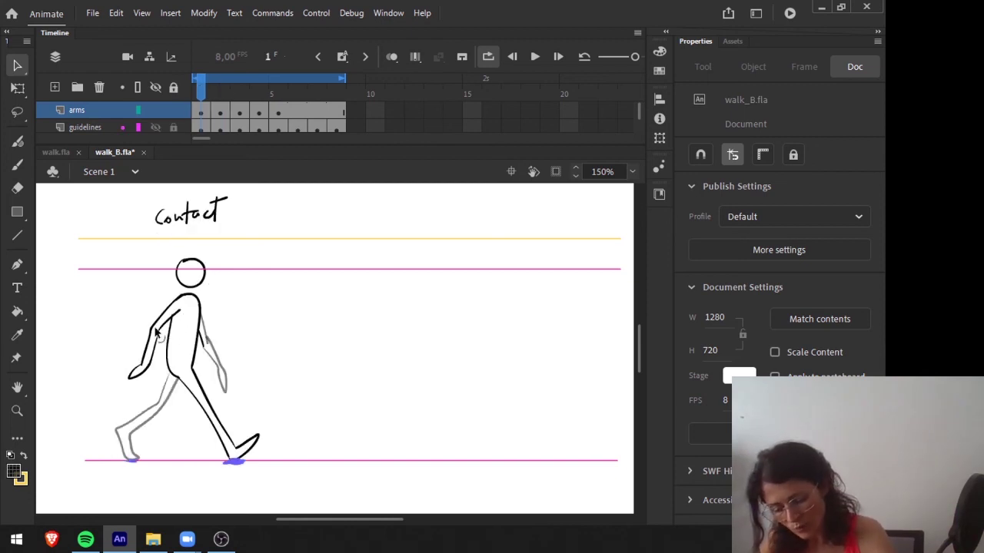
Set the fill alpha of the far arm's remaining black stroke on frame 1 to 50%
left_click(208, 347)
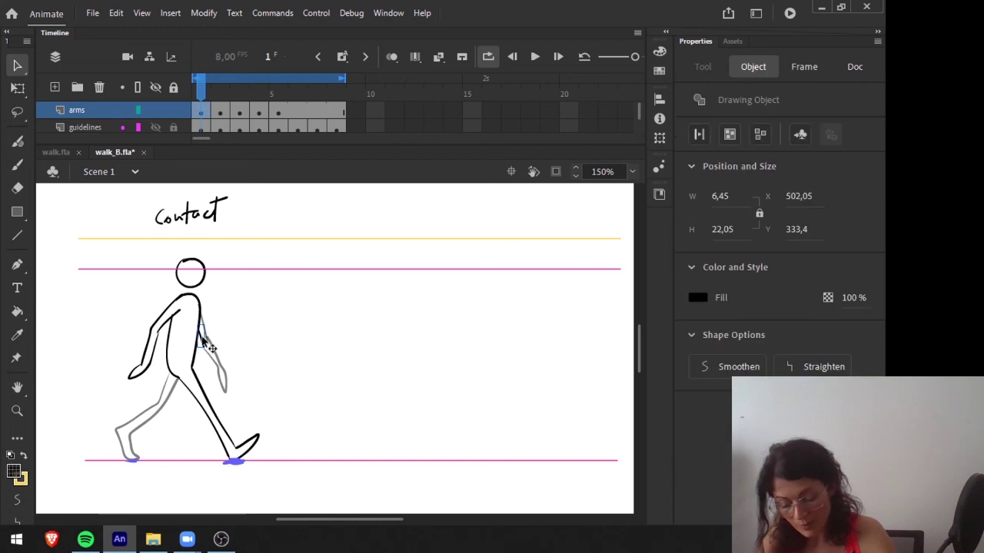
left_click(704, 298)
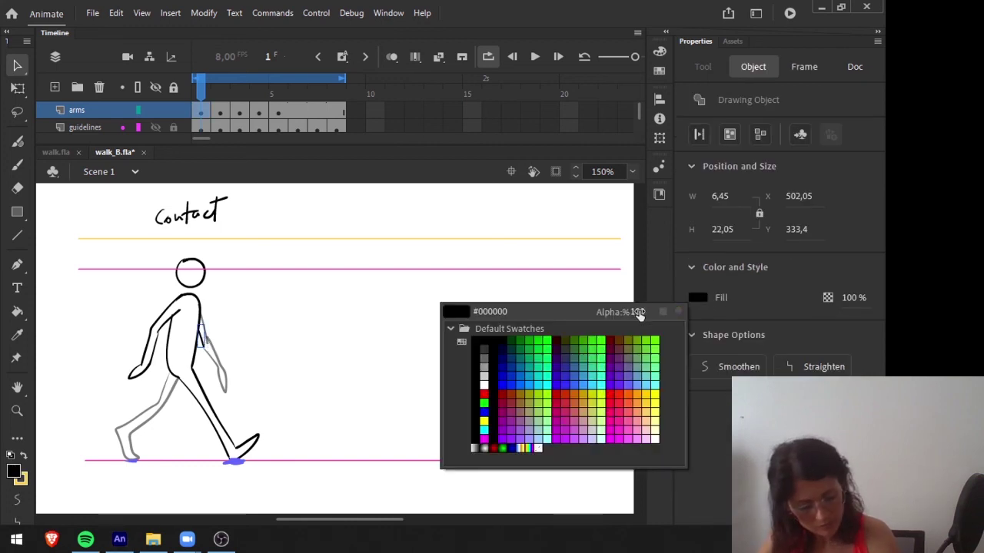
left_click(636, 311)
type("50")
key("Return")
Lower the fill alpha of both strokes of the forward-swinging arm on frame 2
left_click(220, 79)
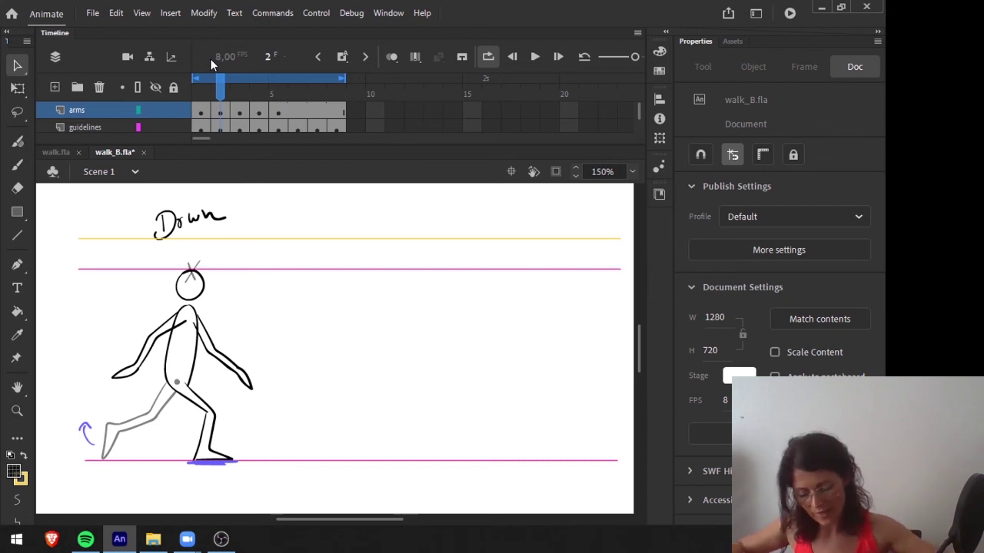
left_click(206, 113)
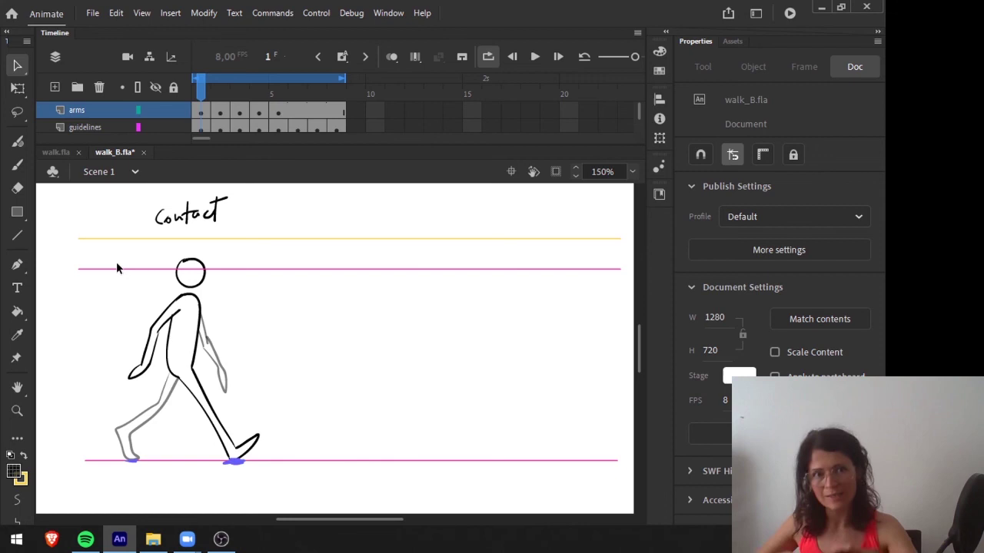
left_click(216, 88)
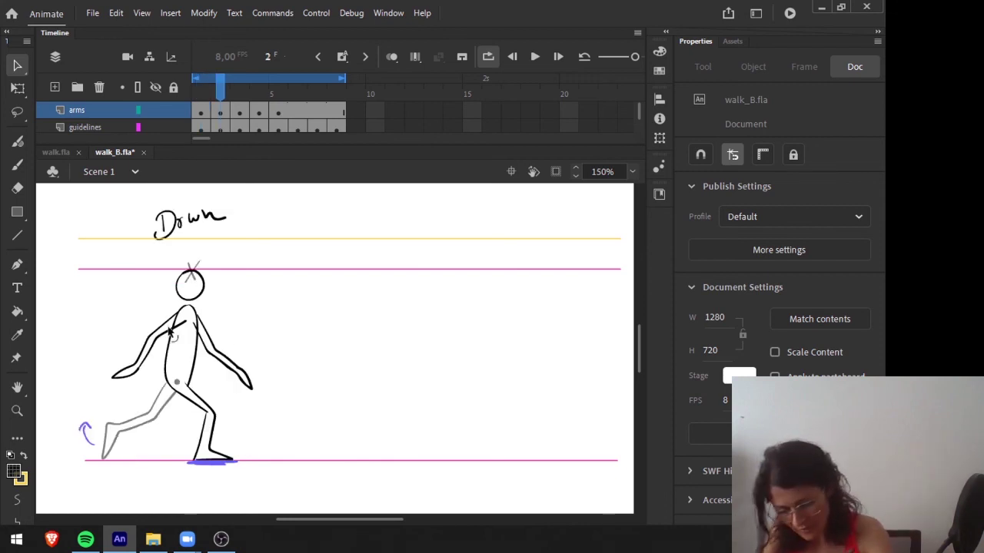
key(".")
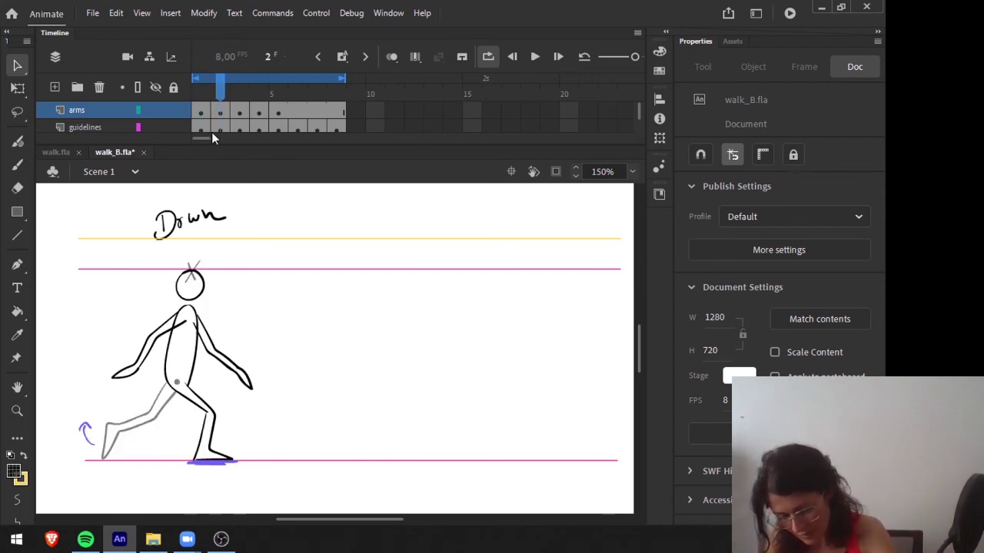
left_click_drag(224, 367, 256, 355)
mouse_move(244, 317)
left_mouse_down()
mouse_move(232, 403)
mouse_move(205, 388)
left_mouse_up()
left_click(702, 297)
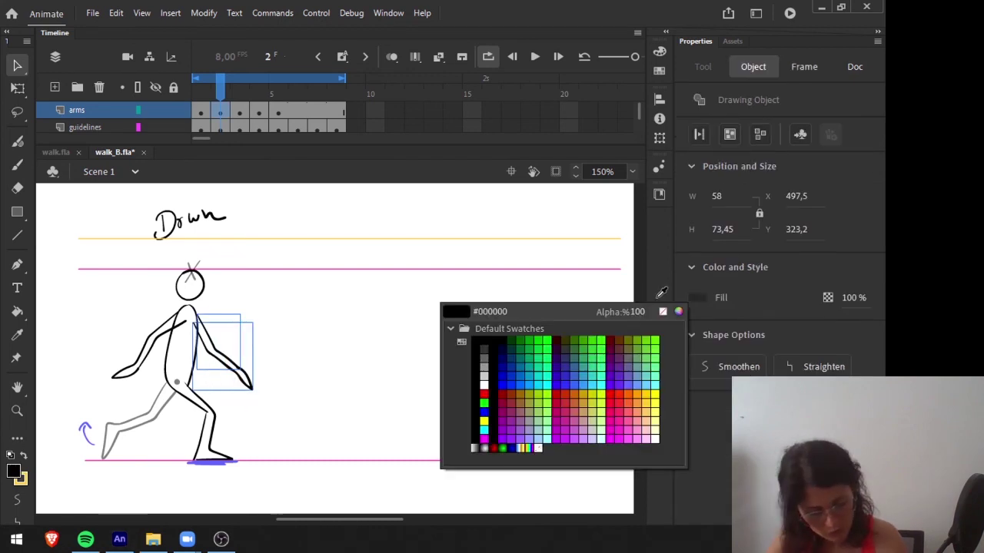
left_click(637, 311)
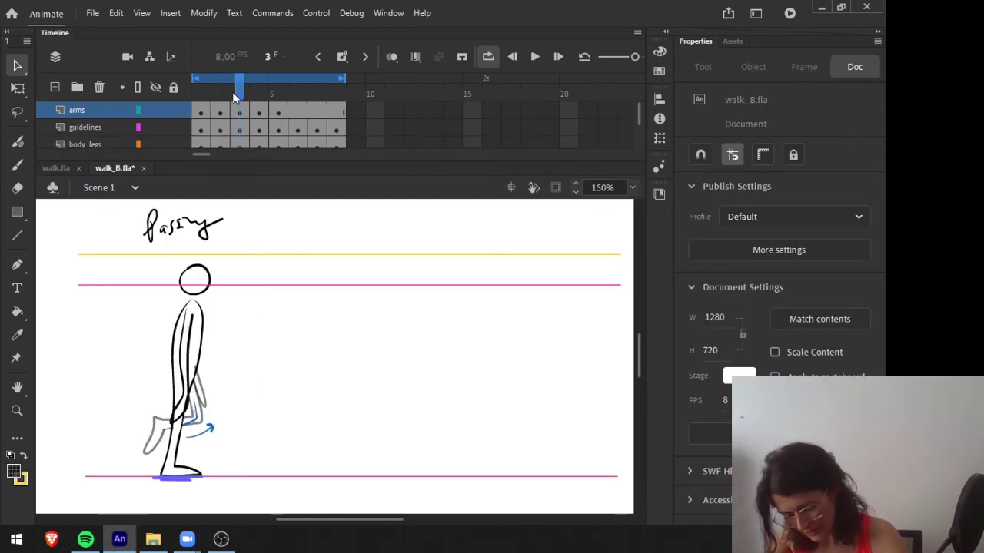
Set the fill alpha of the backward-bent far arm on frame 4, the Up pose, to 50%
key("comma")
key("period")
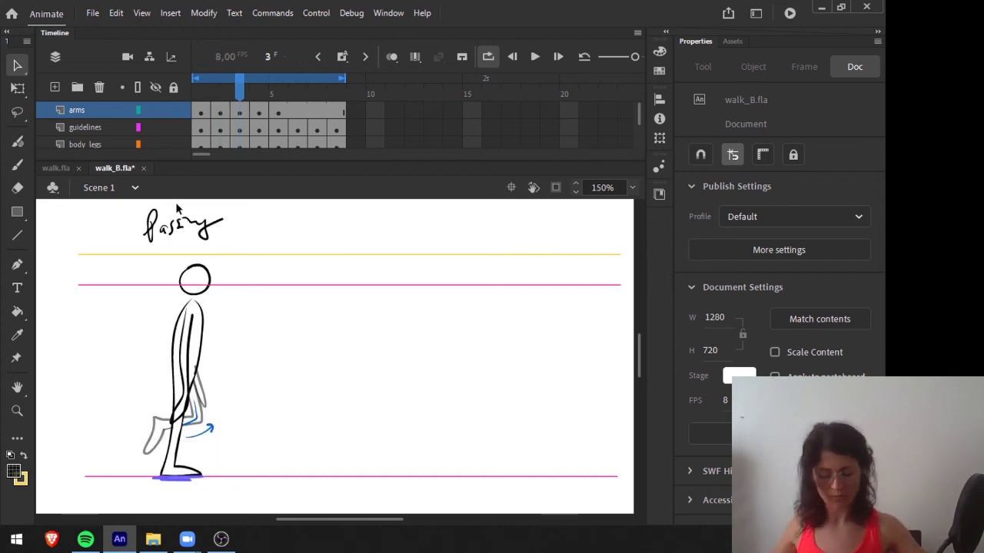
key("period")
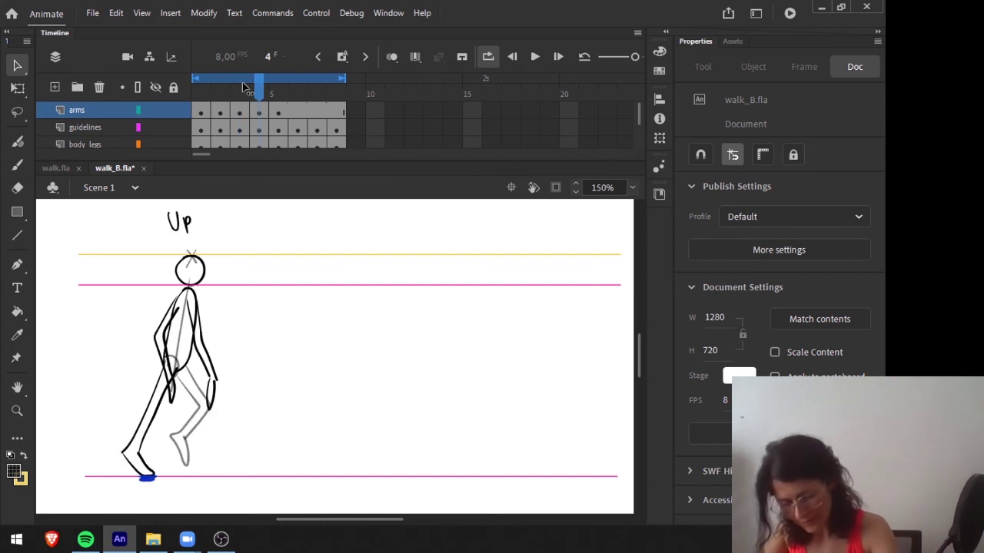
left_click(154, 331)
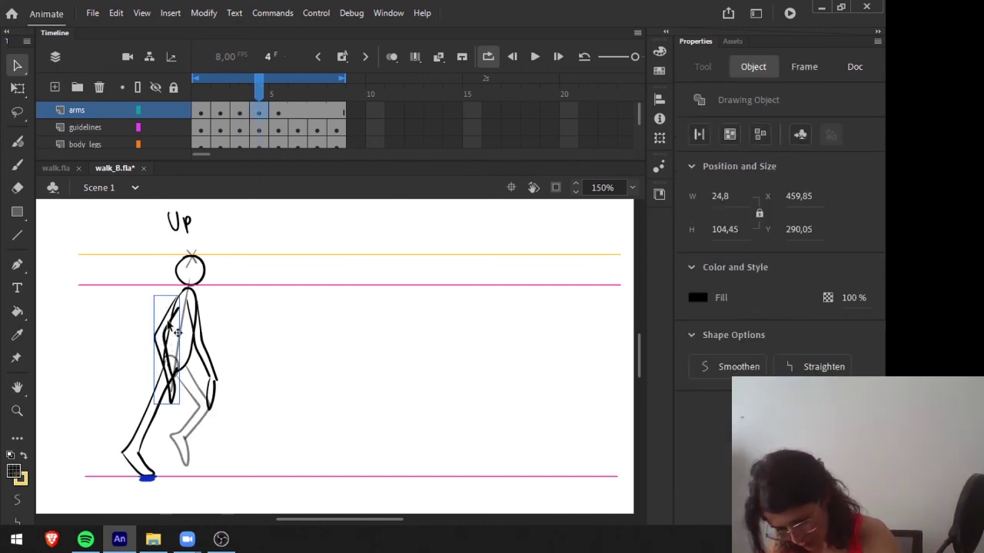
left_click(698, 297)
left_click(638, 309)
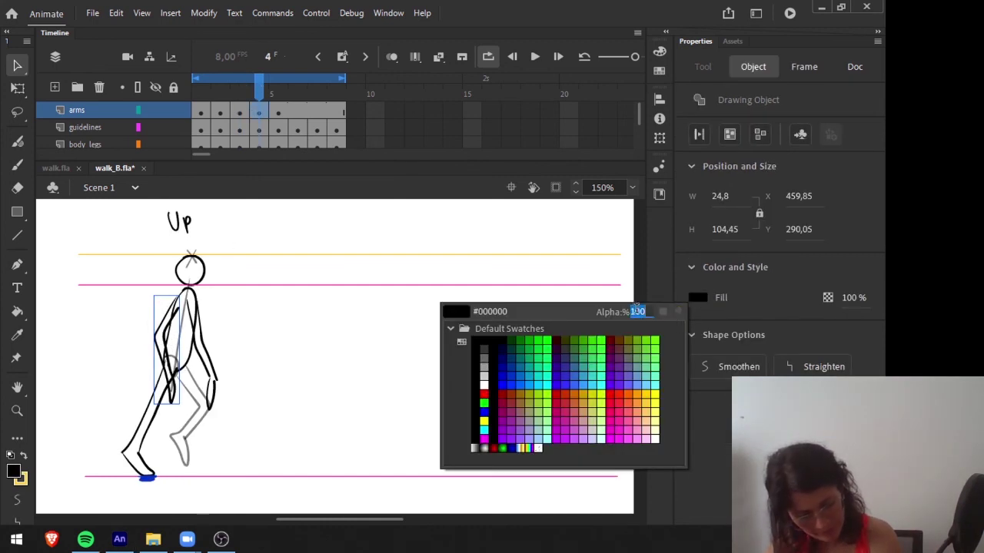
type("50")
key("Return")
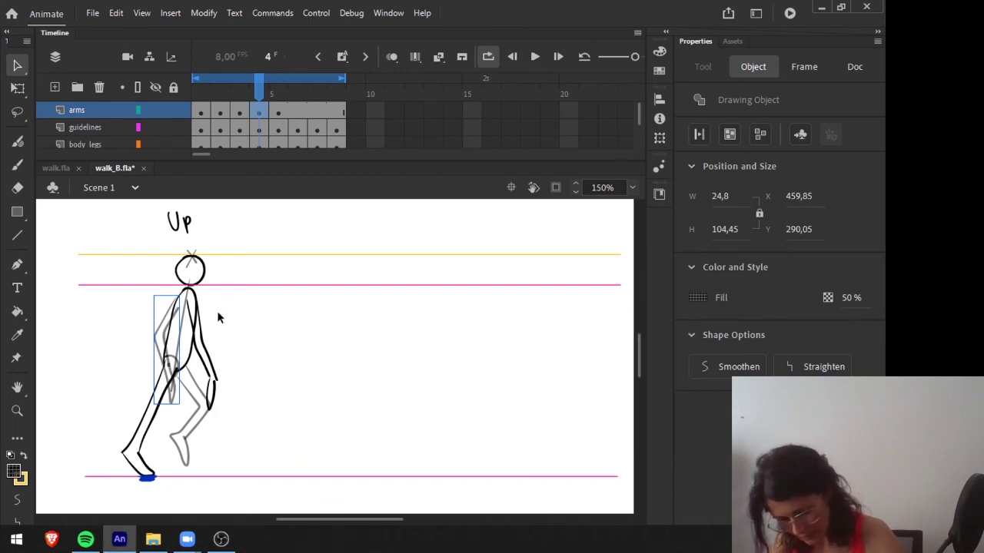
left_click(218, 315)
left_click(190, 336)
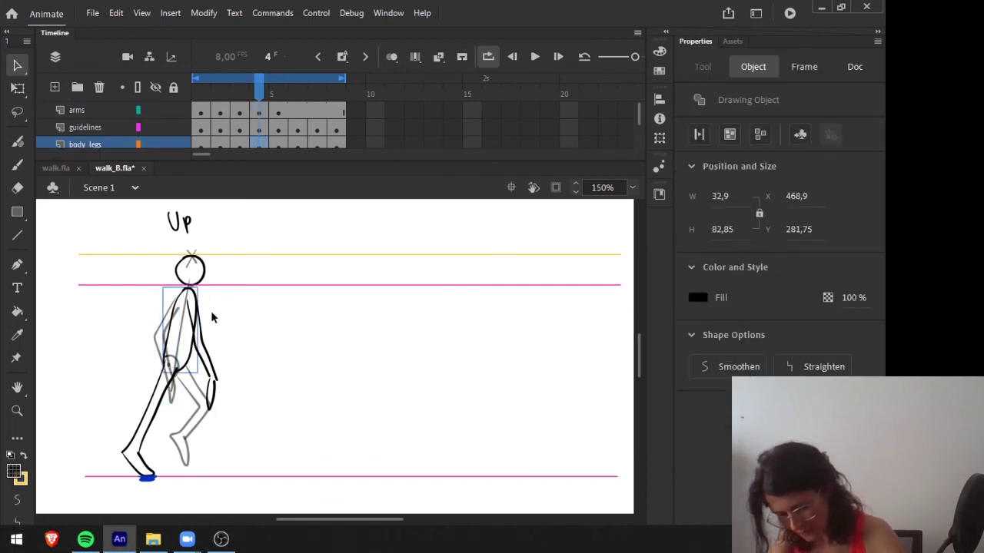
Lower the fill alpha of the backward-swinging arm's strokes on frame 5, the second Contact pose
key("period")
left_click_drag(253, 93, 273, 98)
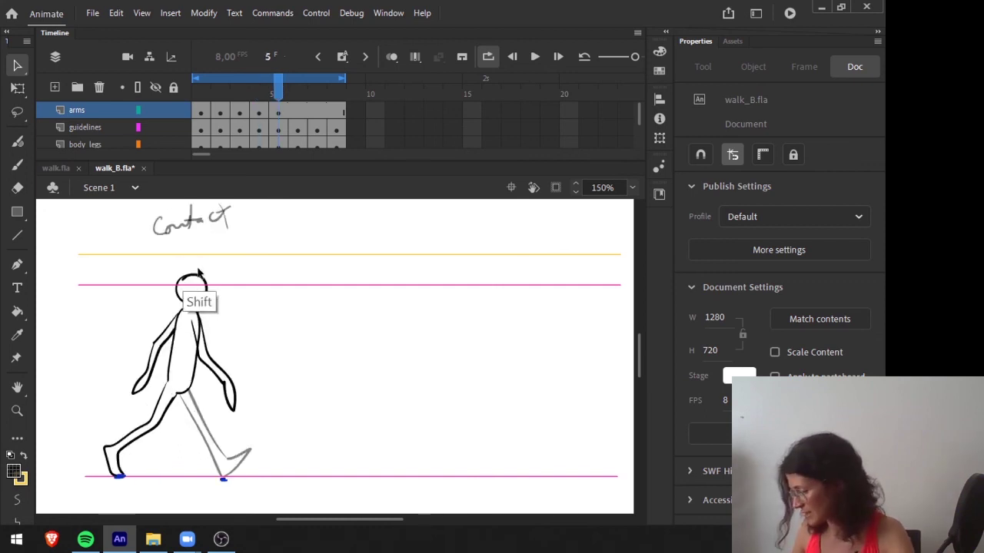
left_click(195, 340)
key("e")
left_click(198, 328)
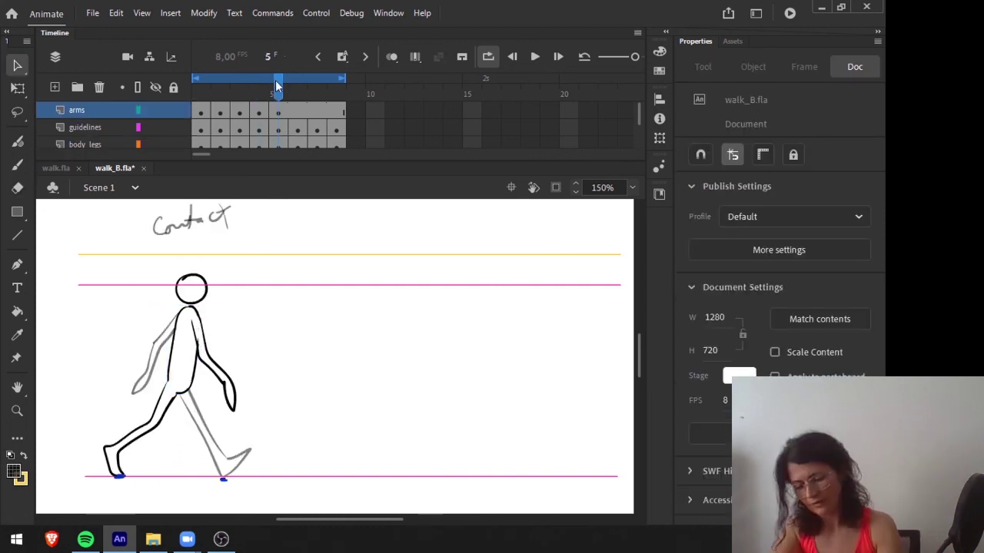
Add an arms keyframe on frame 6 and pose both arms swinging wider for the Down pose, keeping the back arm faded
key("comma")
key("comma")
key("comma")
key("comma")
key("period")
key("Return")
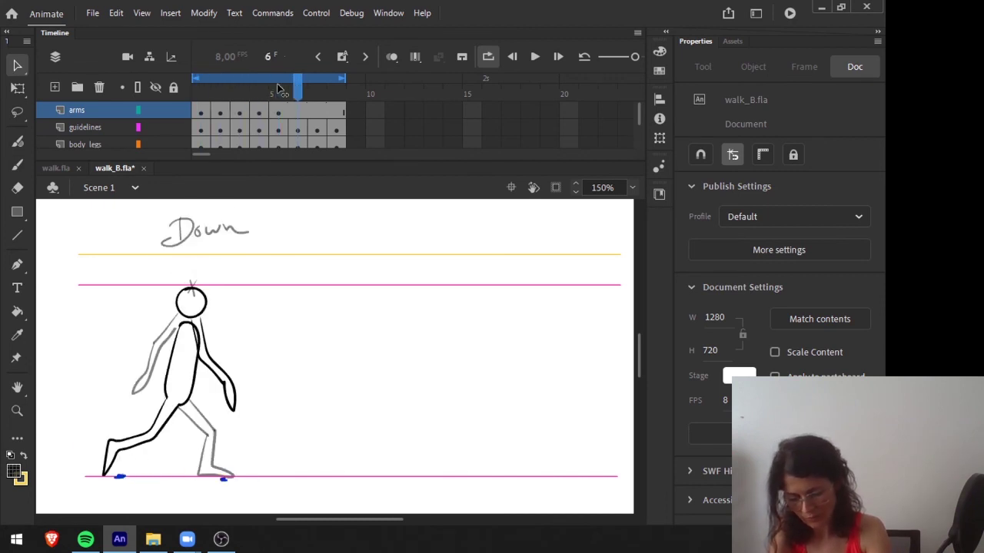
key("Return")
key("e")
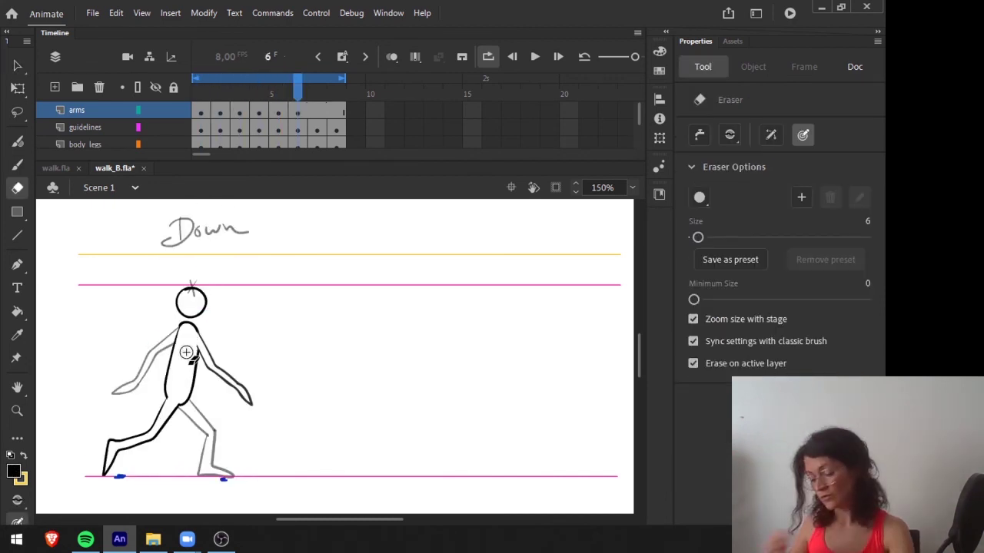
Scale the grey back arm on frame 6 down to about 60 wide and high, and nudge it towards the shoulder
key("v")
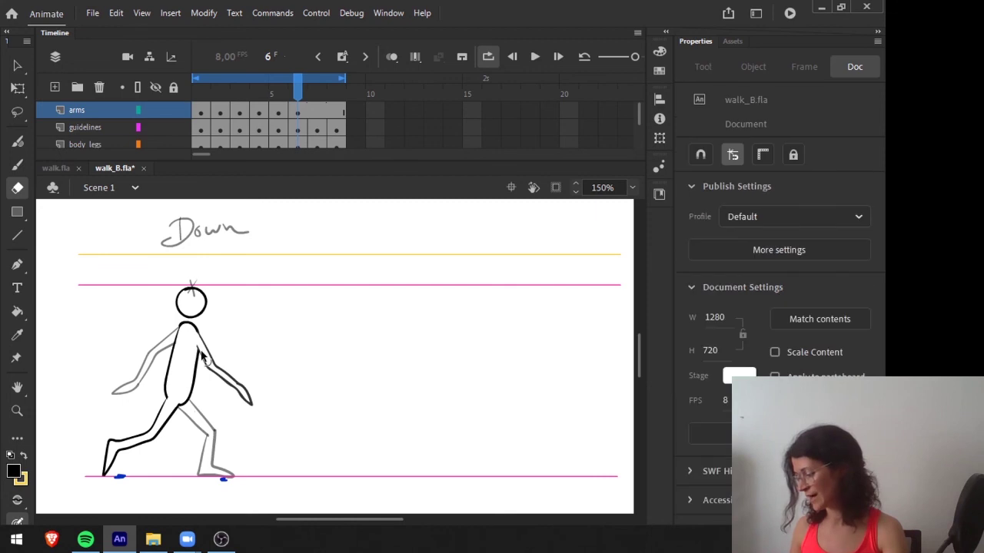
left_click(154, 375)
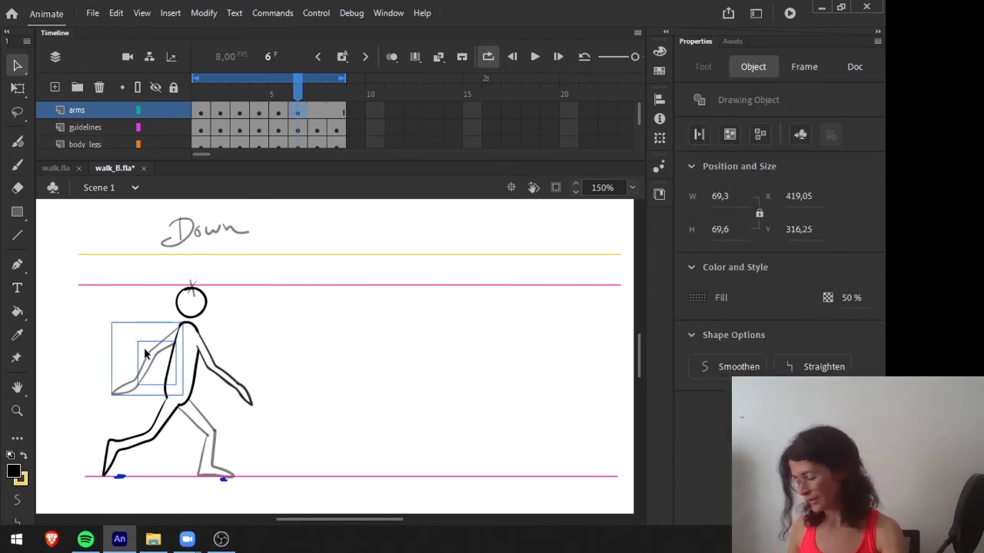
key("w")
key("q")
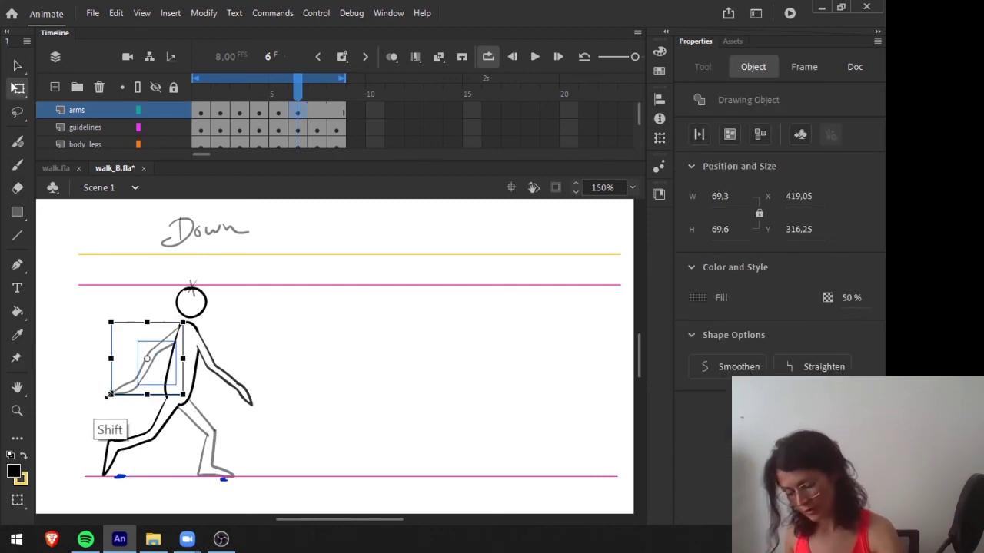
left_click_drag(112, 394, 116, 390)
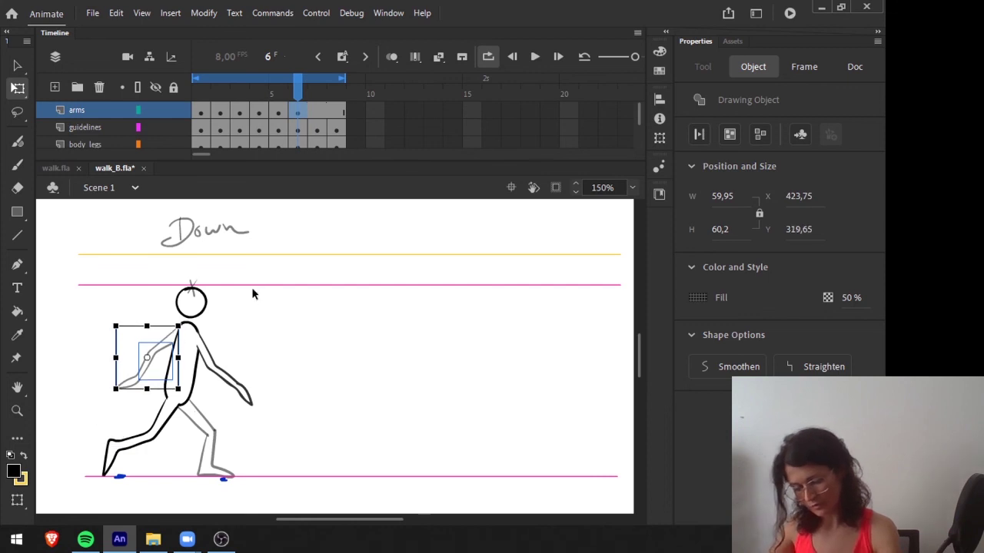
left_click(261, 316)
left_click(133, 350)
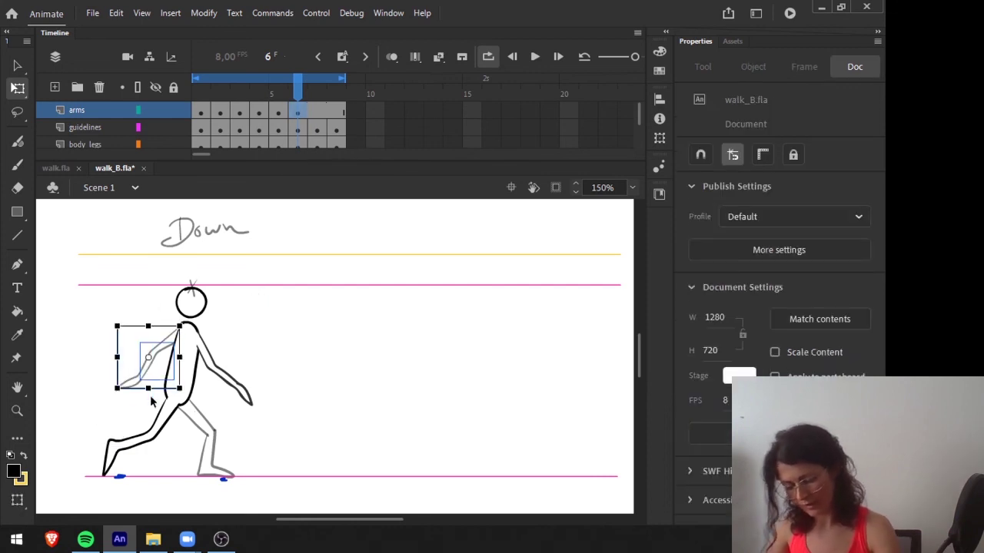
left_click(292, 300)
Move to frame 7, the second Passing pose, and delete the black arm and the small grey stroke from the arms layer
left_click(313, 109)
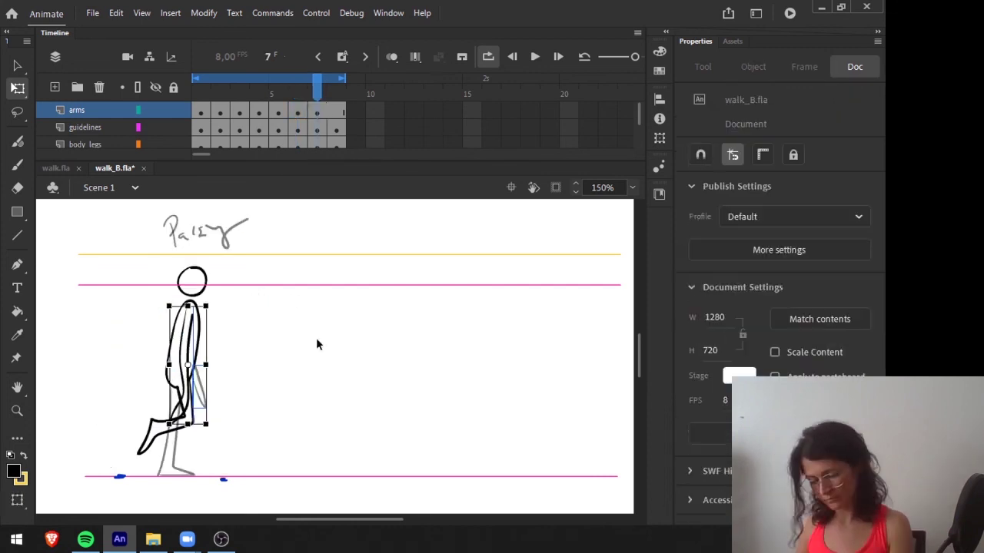
left_click(187, 389)
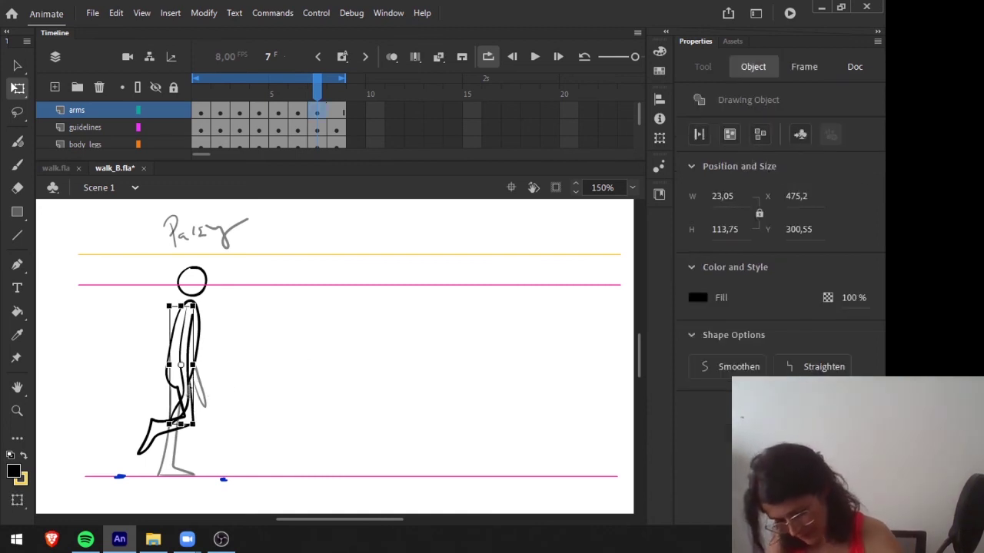
left_click(203, 407)
left_click(201, 392)
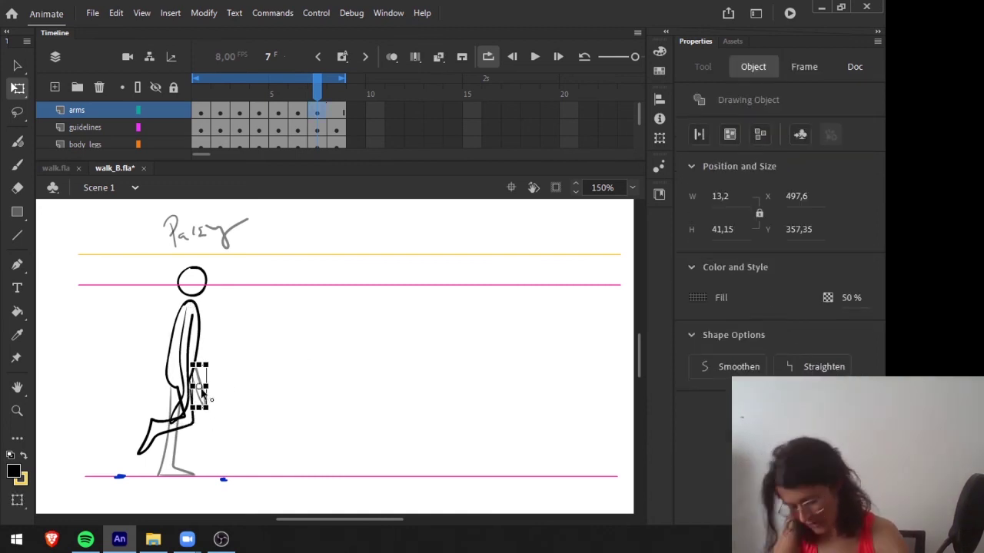
key("Delete")
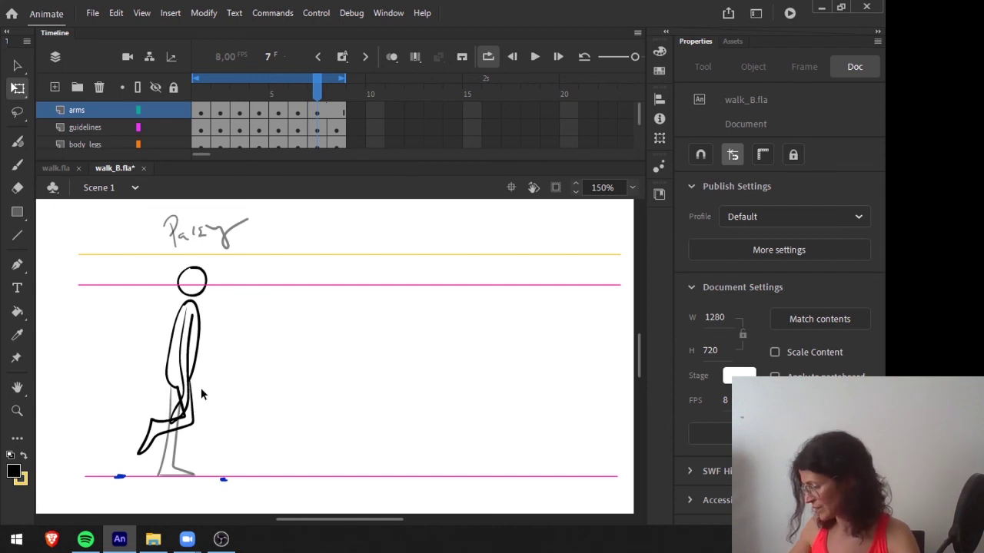
key("b")
key("v")
left_click(192, 415)
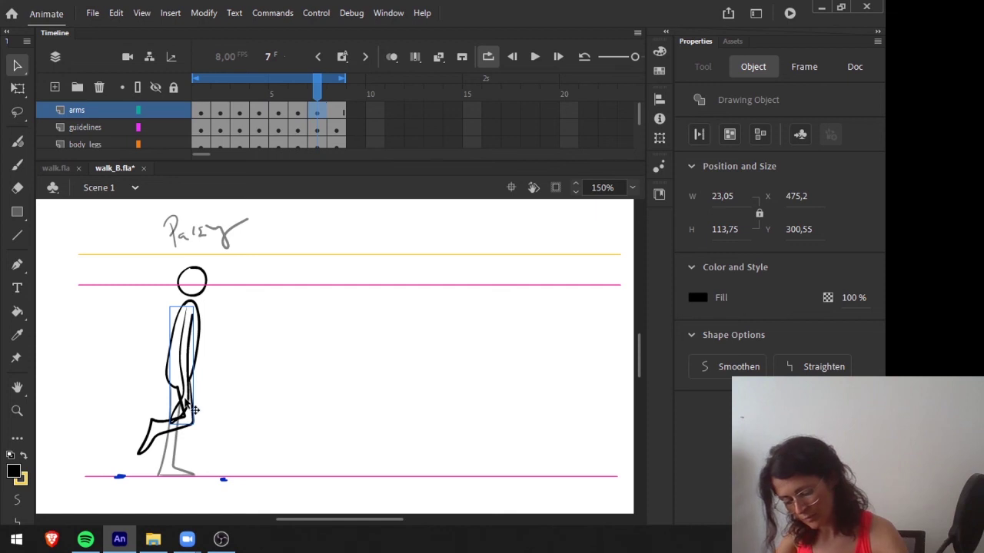
key("Delete")
Draw a new black arm from the shoulder on frame 7 with the Fluid Brush at size 2
key("shift+b")
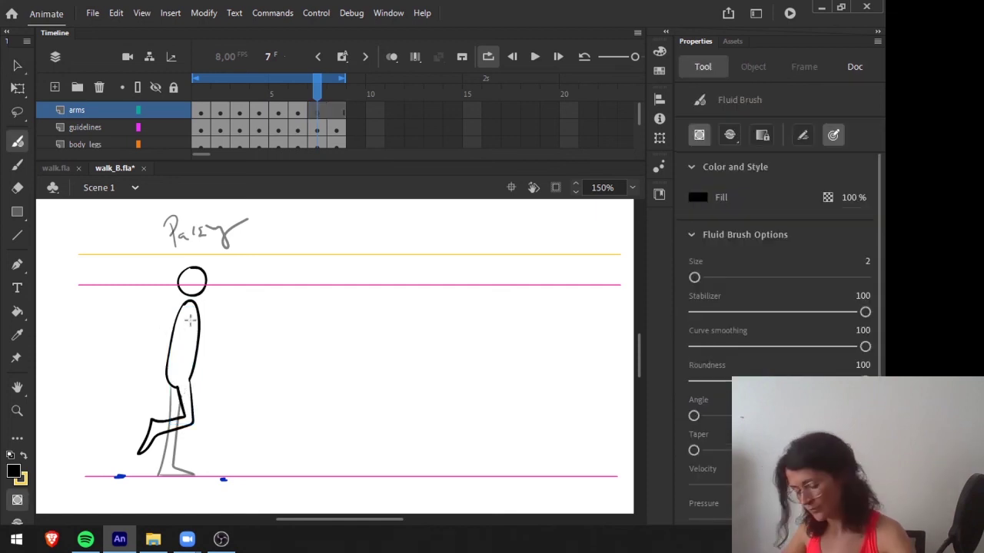
left_click_drag(188, 308, 191, 325)
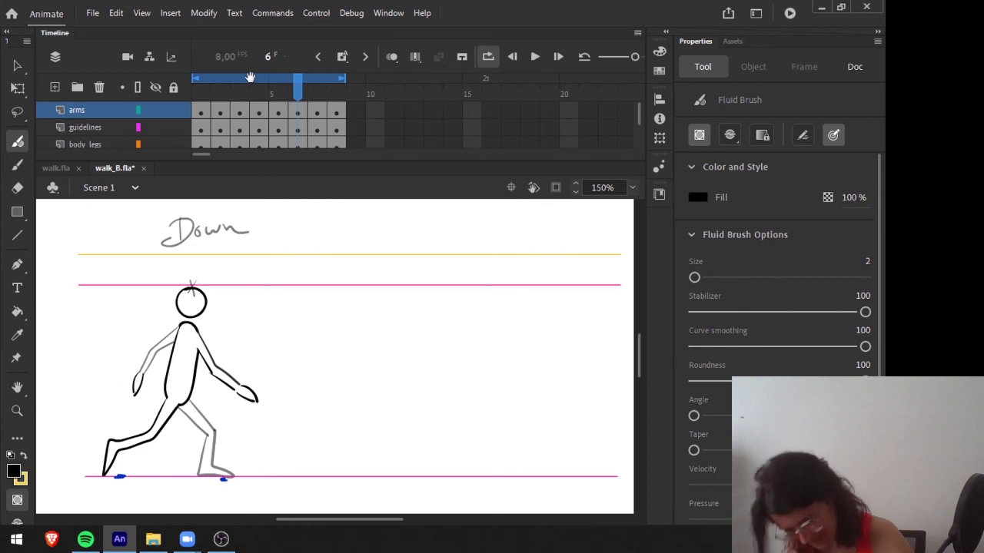
Play the walk cycle from frame 1 to check the arm swing
left_click_drag(300, 93, 196, 108)
left_click(532, 55)
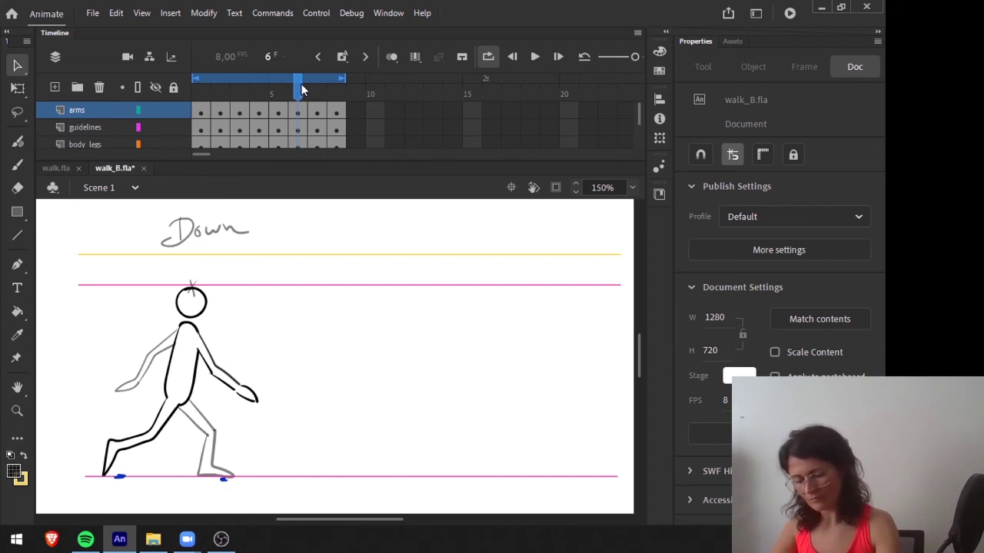
left_click_drag(302, 90, 197, 92)
left_click(535, 57)
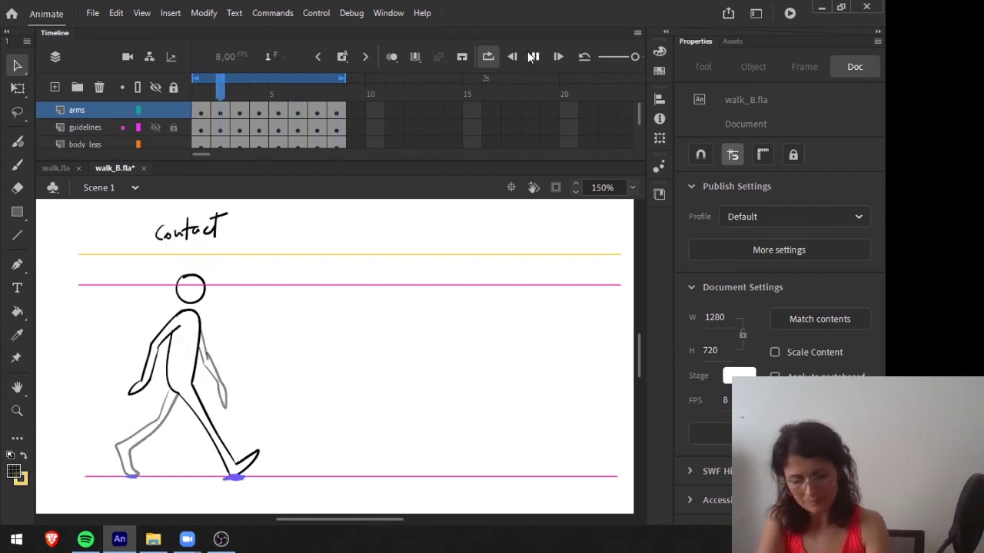